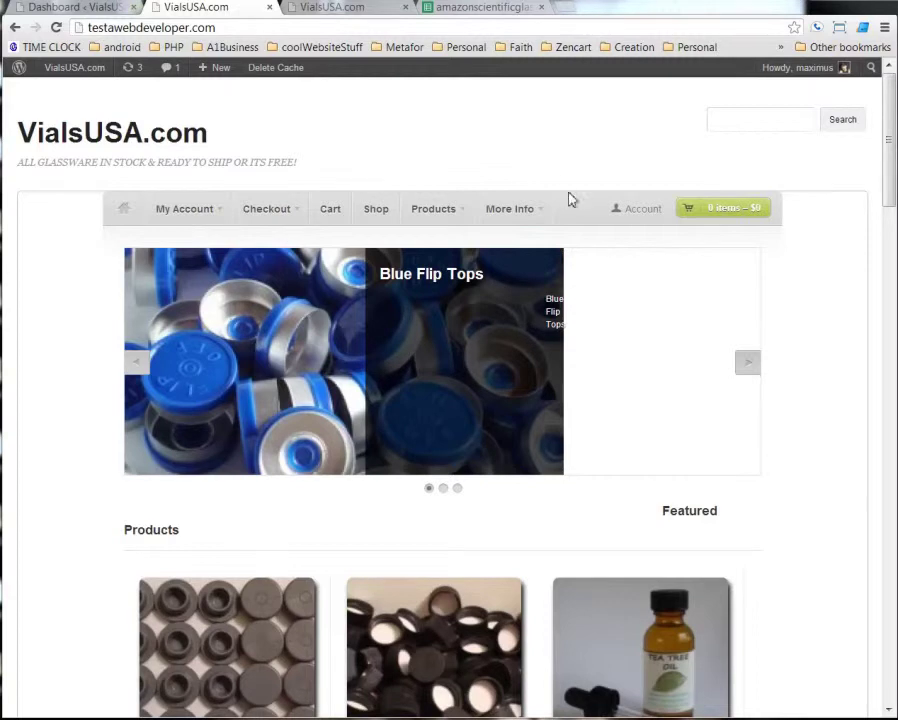
- Find the Red Flip Tops among the store's featured products and open their product options
{"action": "scroll", "coordinate": [796, 386], "scroll_direction": "down", "scroll_amount": 6}
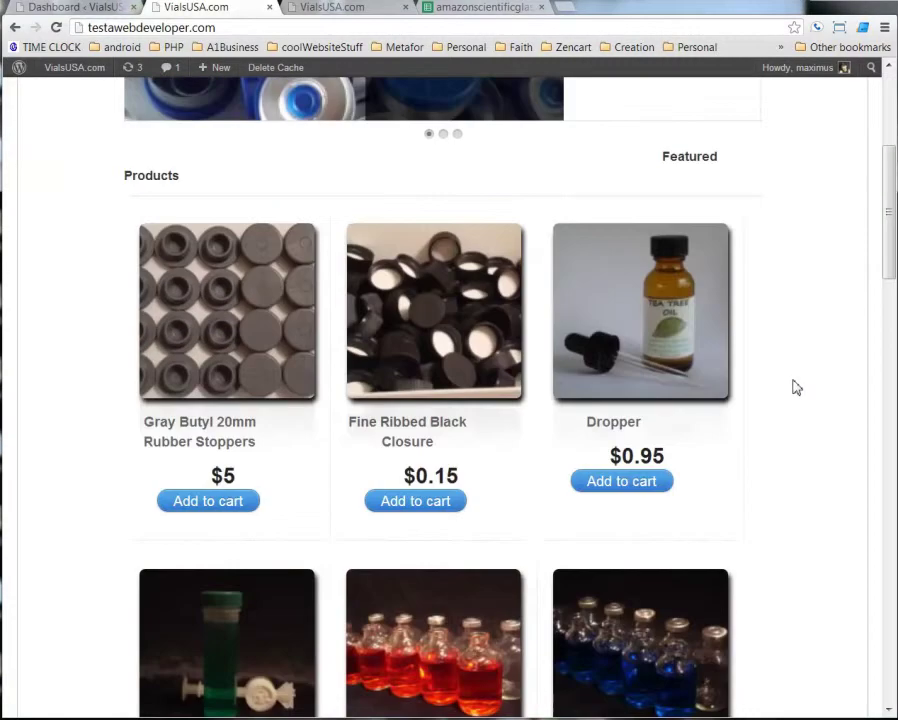
{"action": "scroll", "coordinate": [796, 386], "scroll_direction": "down", "scroll_amount": 5}
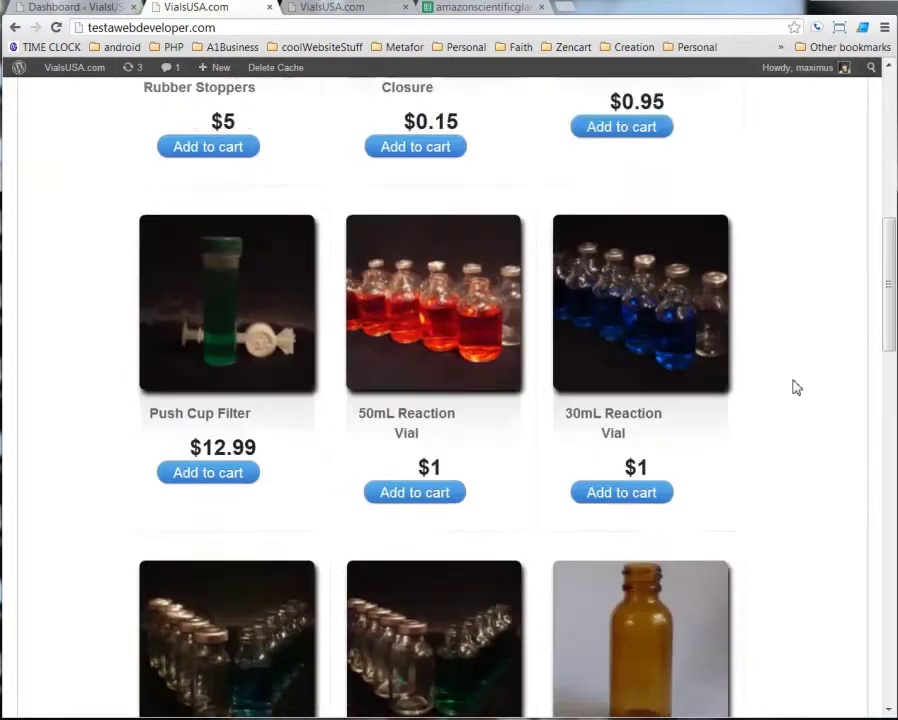
{"action": "scroll", "coordinate": [796, 386], "scroll_direction": "down", "scroll_amount": 4}
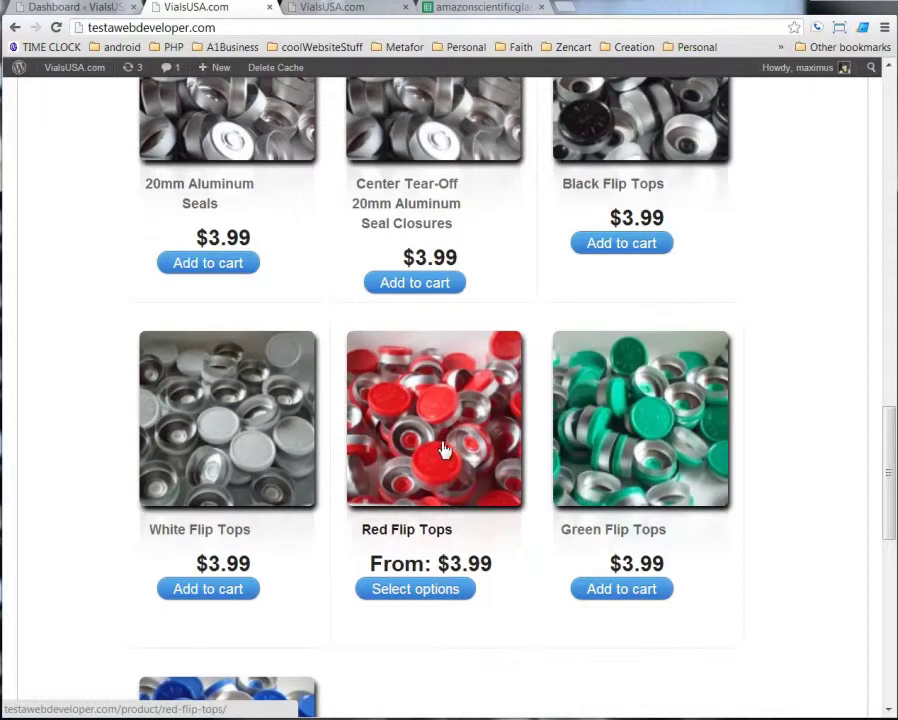
{"action": "left_click", "coordinate": [427, 596]}
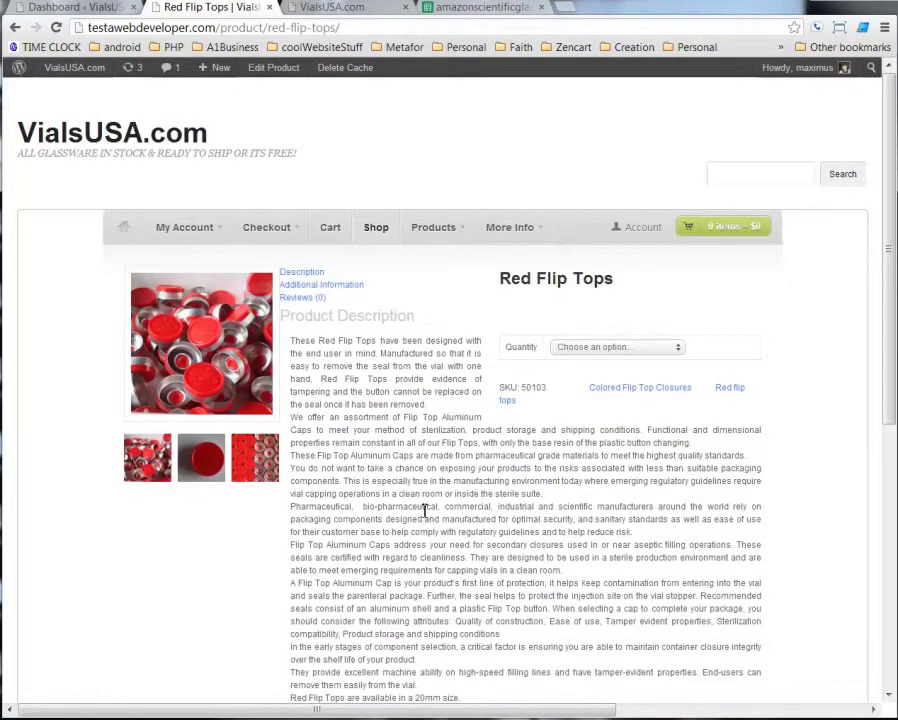
- Add the Qty. 50 option of the Red Flip Tops to the cart and proceed to checkout
{"action": "left_click", "coordinate": [624, 350]}
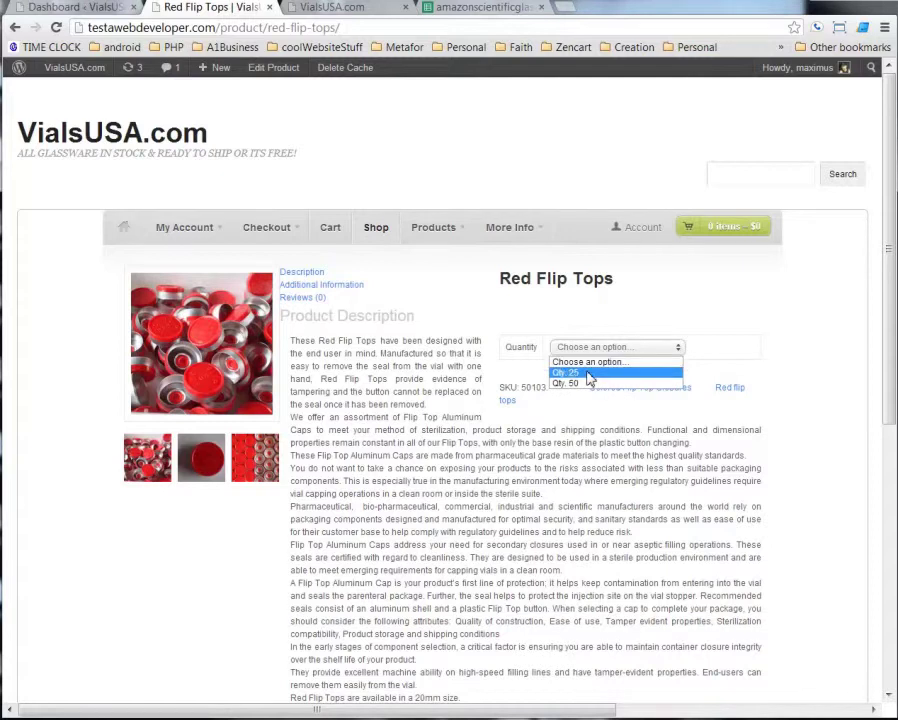
{"action": "left_click", "coordinate": [590, 375]}
{"action": "left_click", "coordinate": [618, 350]}
{"action": "left_click", "coordinate": [604, 386]}
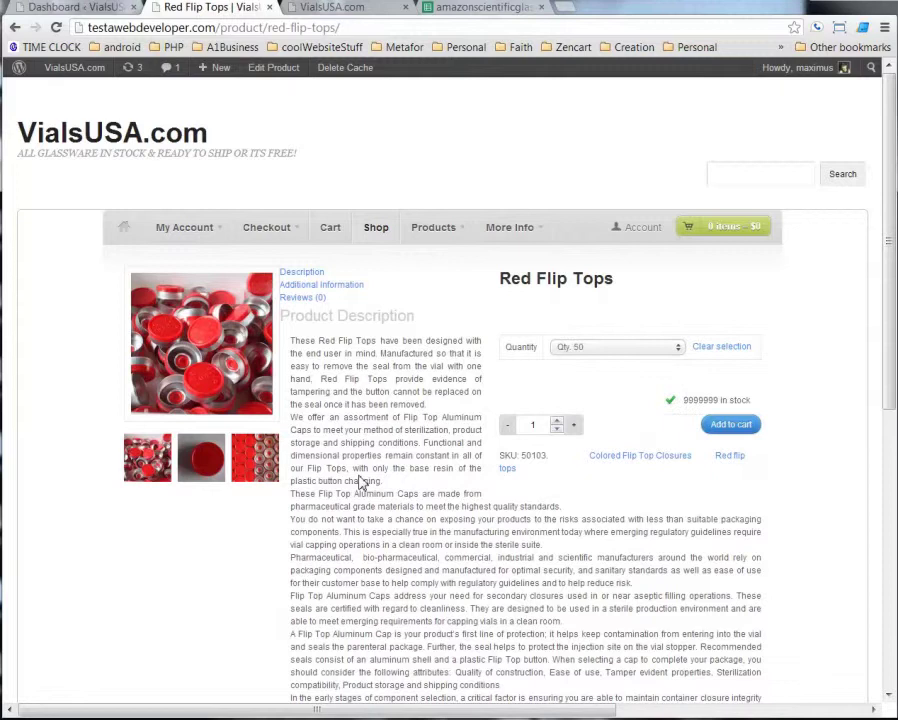
{"action": "left_click", "coordinate": [728, 425]}
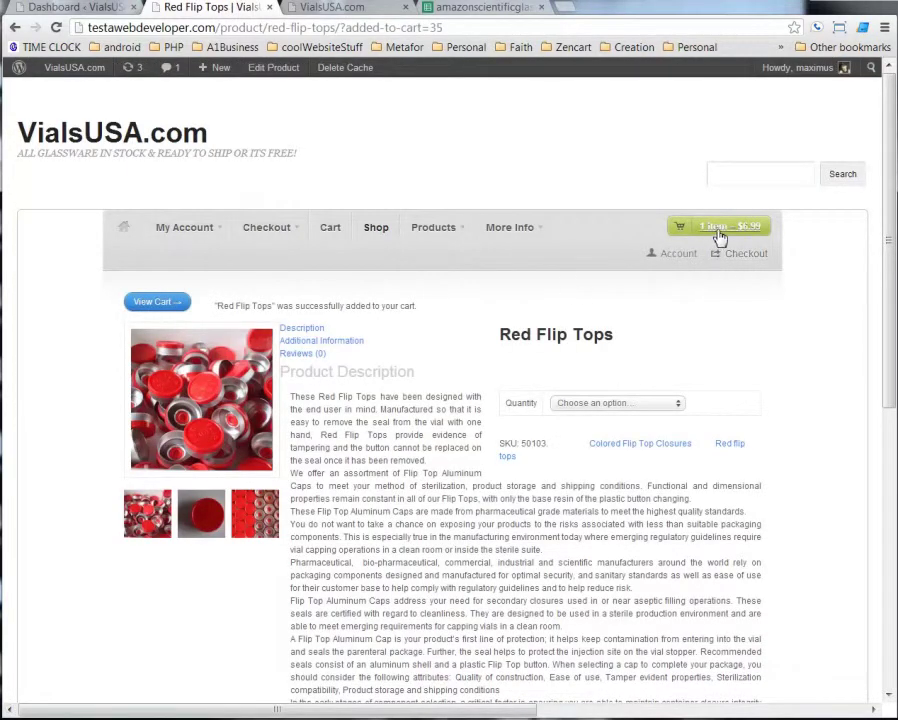
{"action": "left_click", "coordinate": [750, 257]}
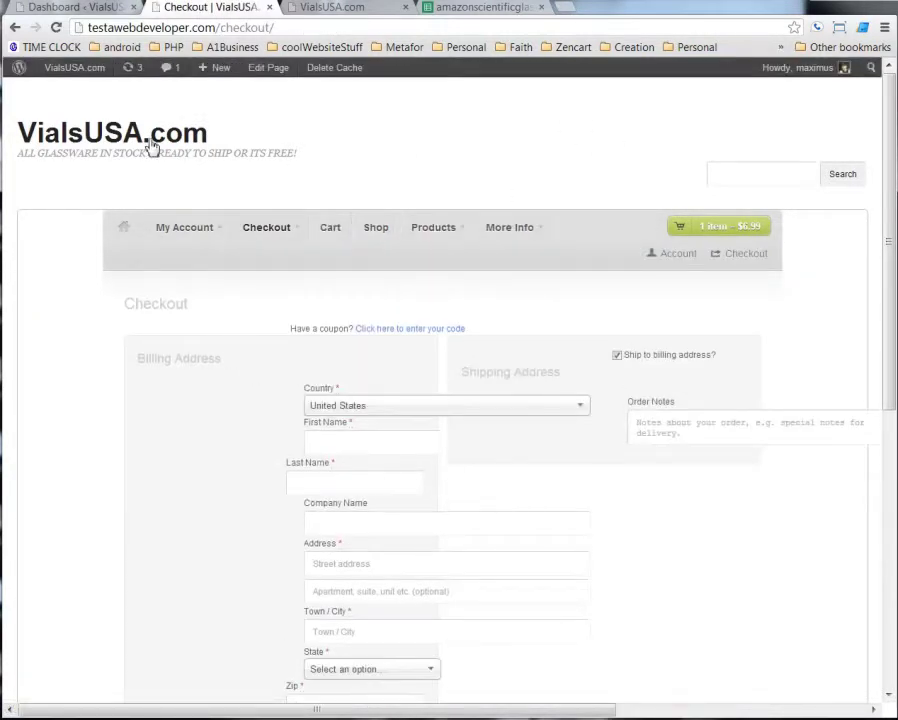
- Return to the store's home page and look through the featured products as far as the flip tops
{"action": "left_click", "coordinate": [150, 140]}
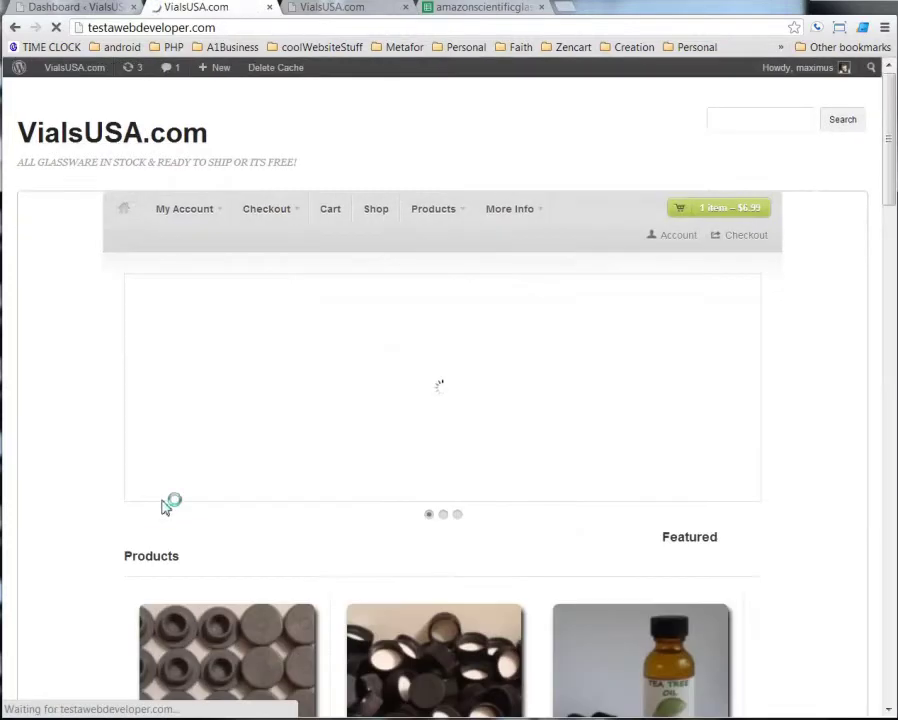
{"action": "scroll", "coordinate": [780, 420], "scroll_direction": "down", "scroll_amount": 3}
{"action": "scroll", "coordinate": [795, 431], "scroll_direction": "down", "scroll_amount": 4}
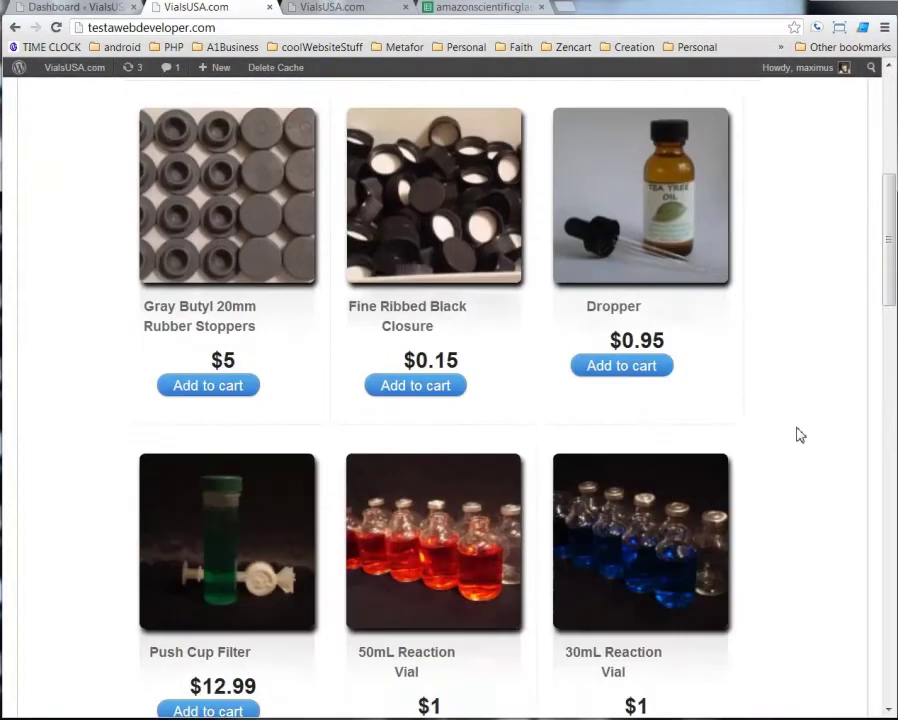
{"action": "scroll", "coordinate": [800, 432], "scroll_direction": "down", "scroll_amount": 6}
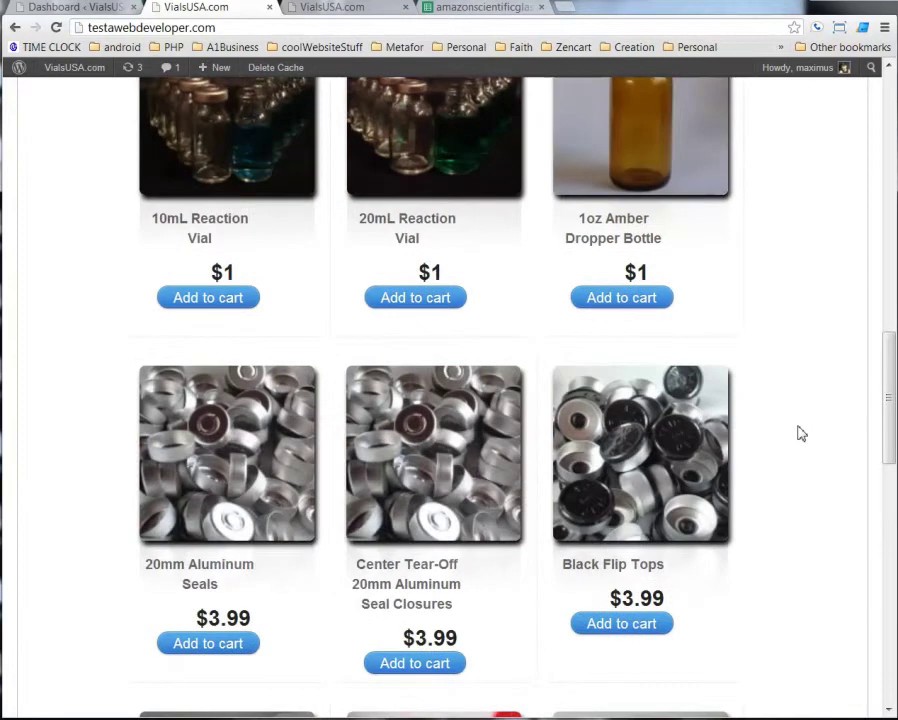
{"action": "scroll", "coordinate": [801, 433], "scroll_direction": "down", "scroll_amount": 2}
{"action": "scroll", "coordinate": [803, 435], "scroll_direction": "down", "scroll_amount": 1}
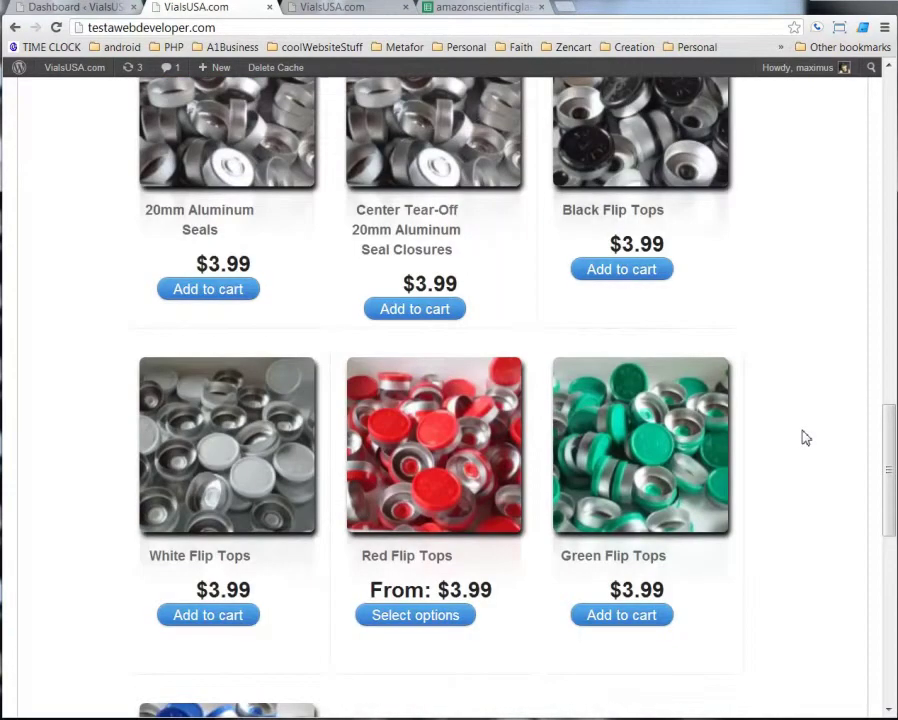
- Go to the product Attributes page in the WordPress dashboard and review the existing Quantity and Color attributes
{"action": "left_click", "coordinate": [78, 12]}
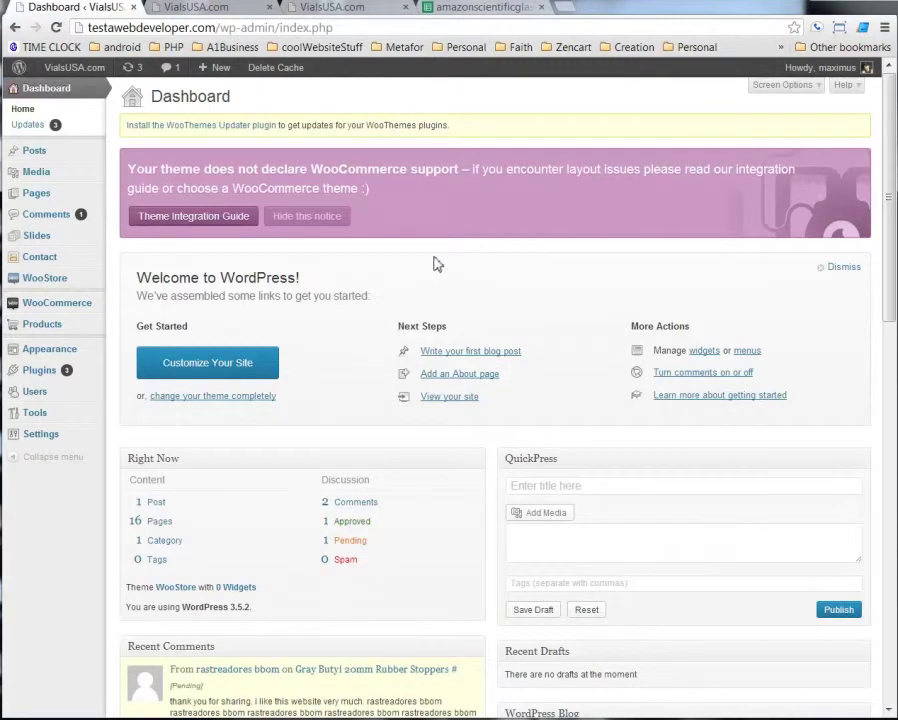
{"action": "mouse_move", "coordinate": [47, 335]}
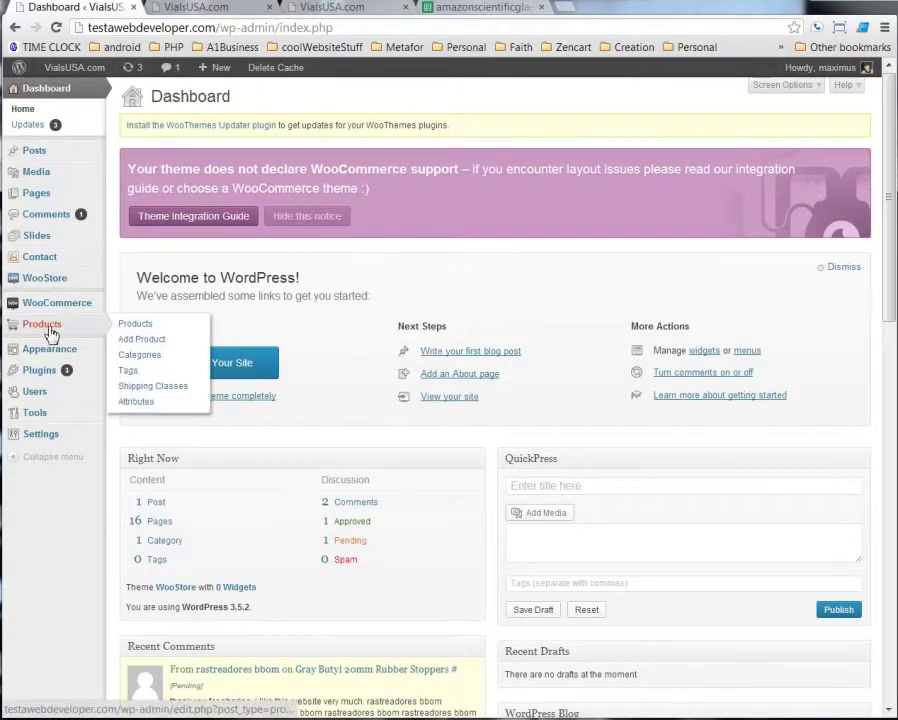
{"action": "left_click", "coordinate": [143, 405]}
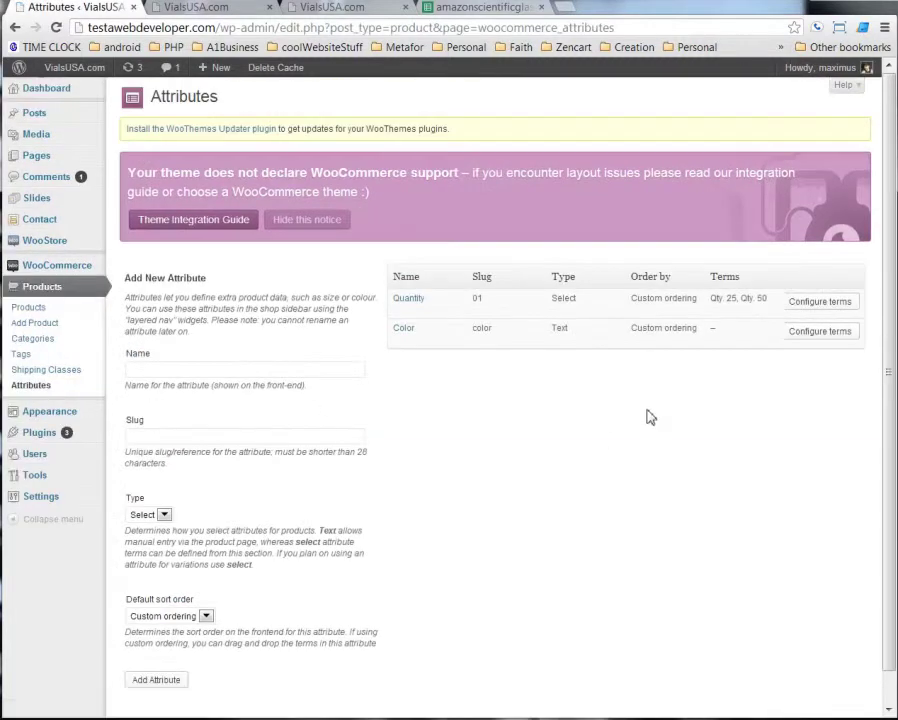
{"action": "mouse_move", "coordinate": [444, 310]}
{"action": "left_click_drag", "start_coordinate": [729, 300], "coordinate": [764, 299]}
{"action": "mouse_move", "coordinate": [411, 343]}
{"action": "left_click", "coordinate": [479, 454]}
- Add a product attribute named Size with slug size, type Text and custom ordering as default sort order
{"action": "left_click", "coordinate": [216, 368]}
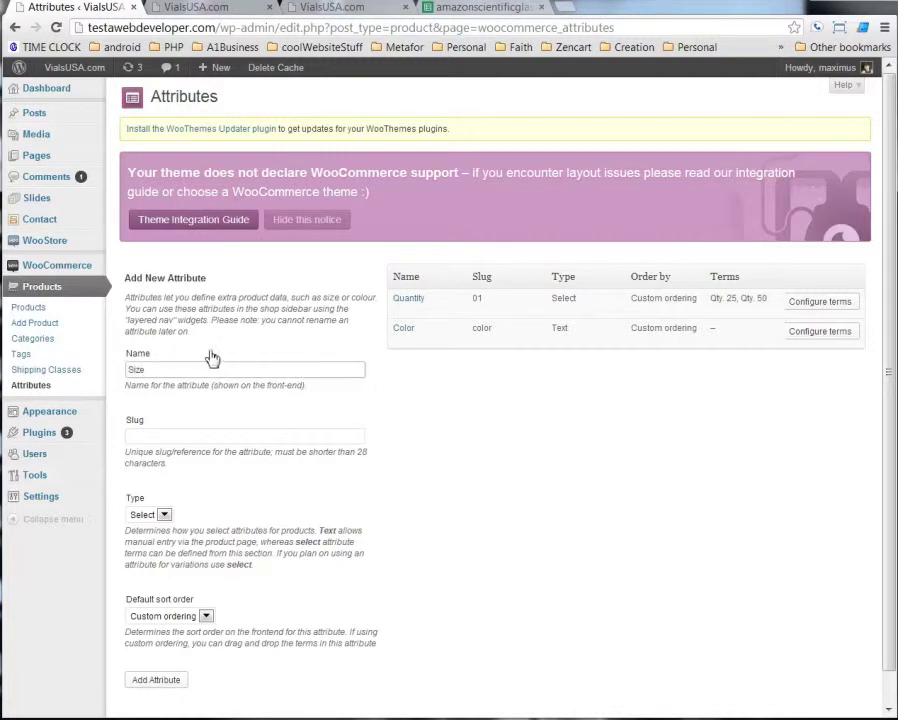
{"action": "left_click", "coordinate": [198, 443]}
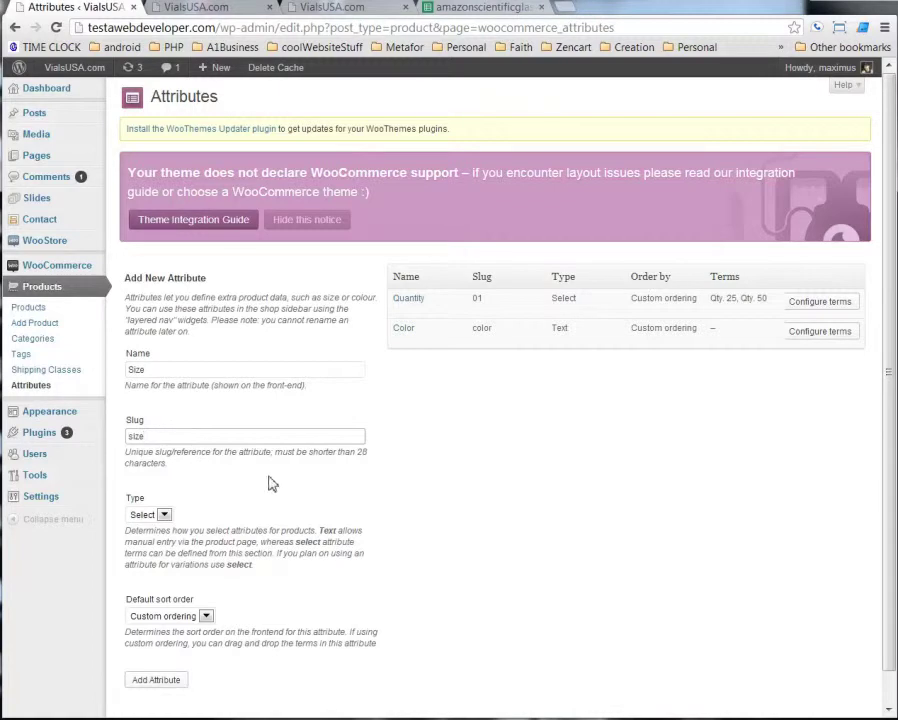
{"action": "scroll", "coordinate": [278, 480], "scroll_direction": "down", "scroll_amount": 1}
{"action": "left_click", "coordinate": [162, 482]}
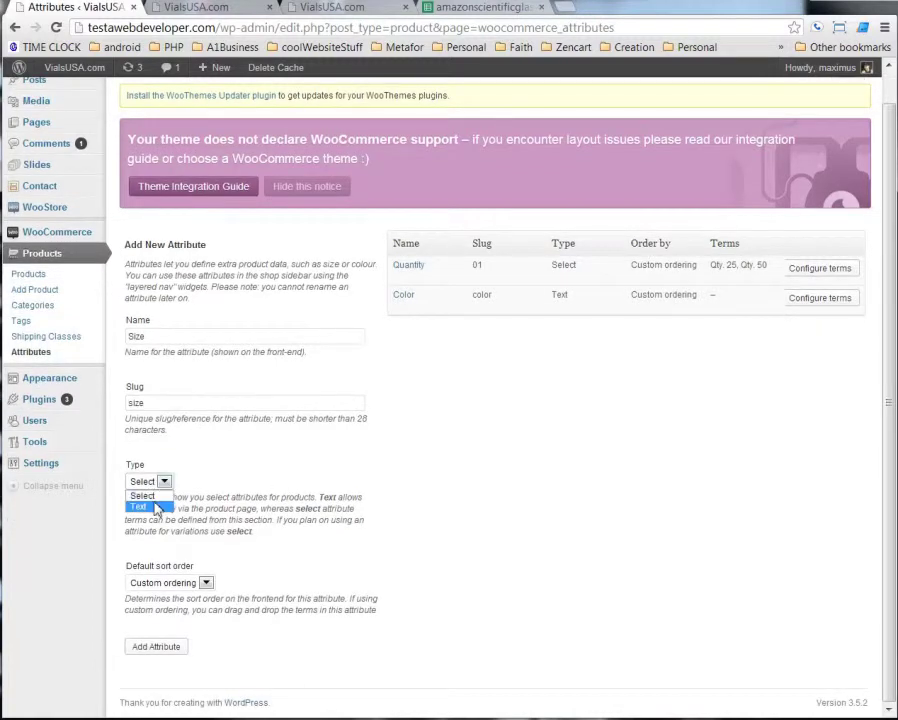
{"action": "left_click", "coordinate": [157, 505]}
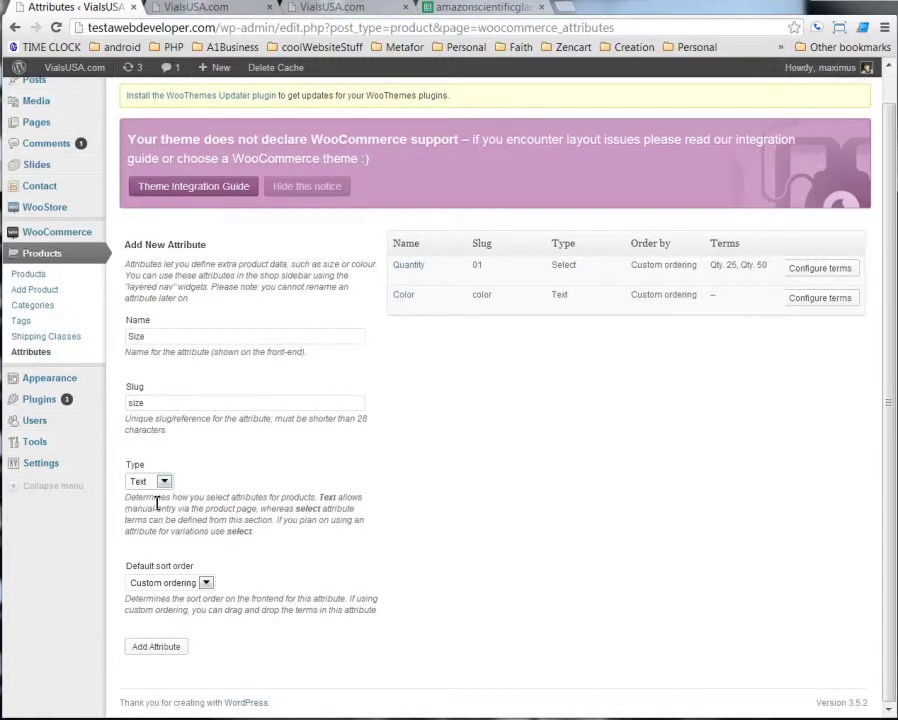
{"action": "left_click", "coordinate": [205, 582]}
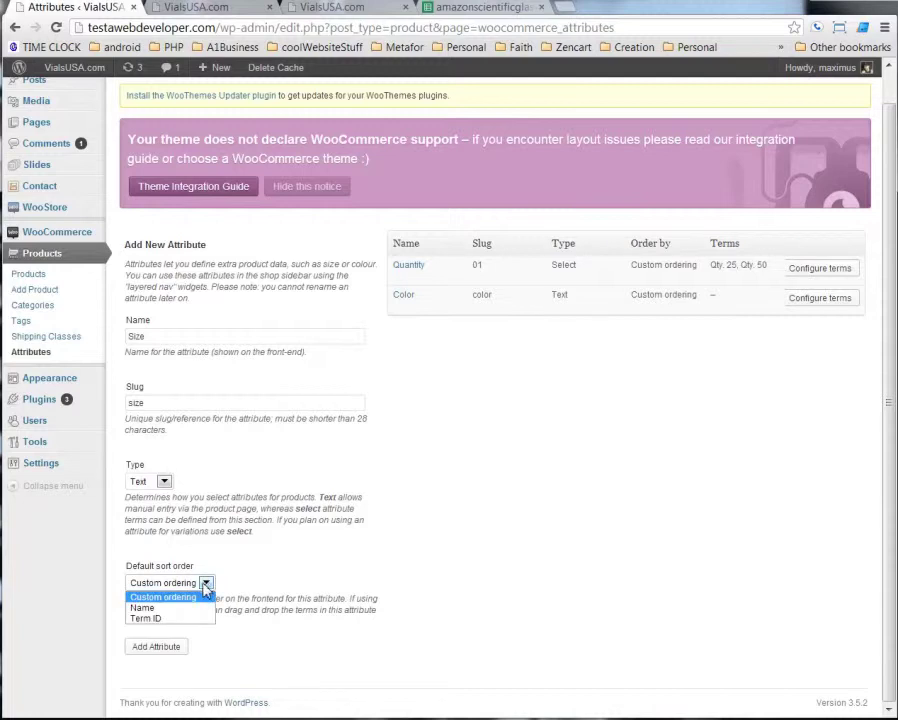
{"action": "left_click", "coordinate": [184, 597]}
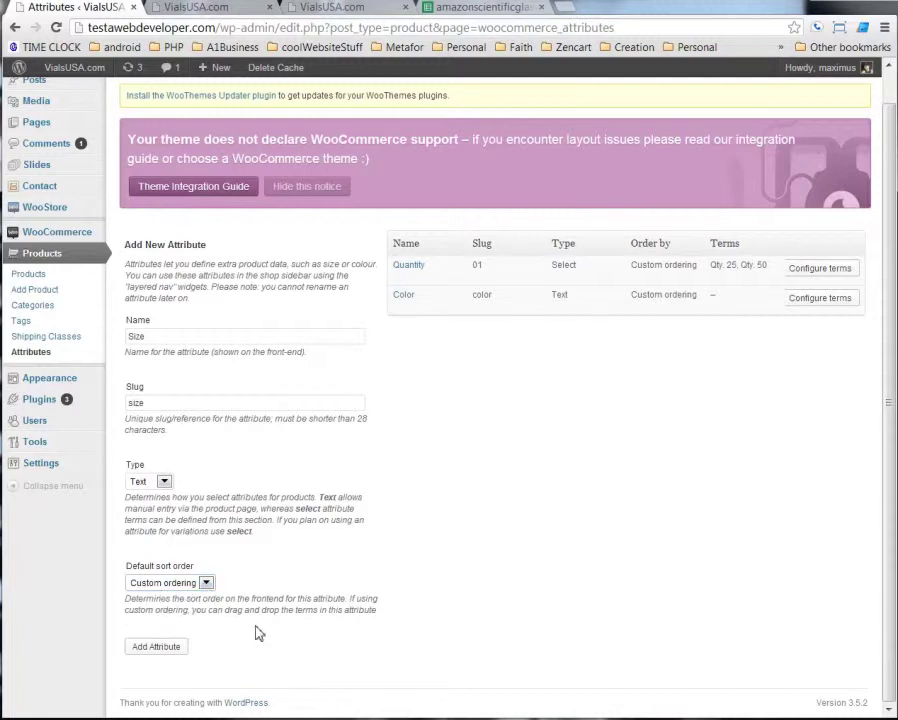
{"action": "left_click", "coordinate": [155, 648]}
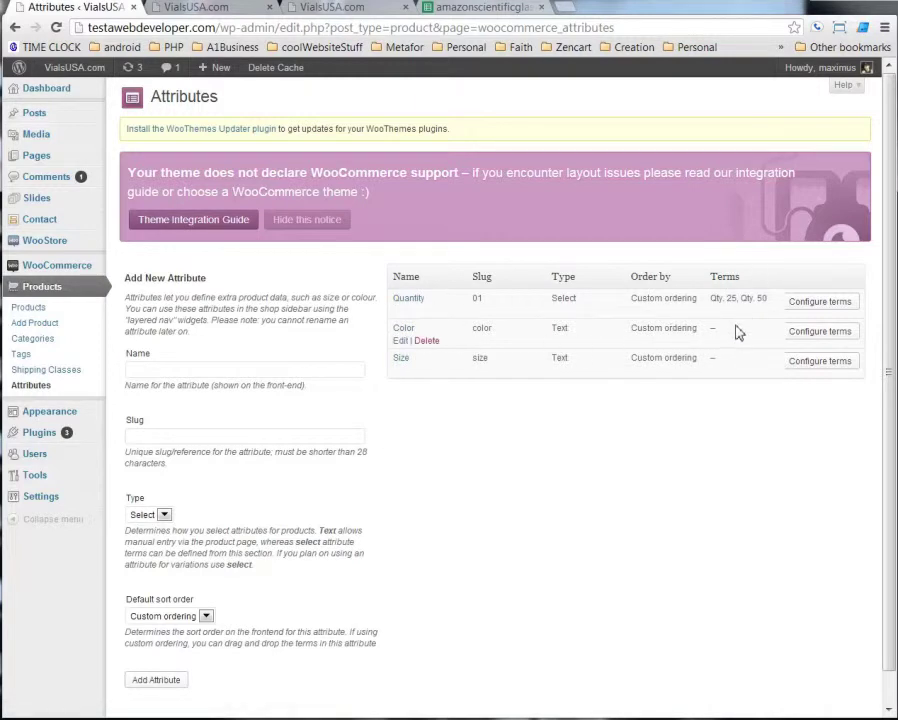
- Configure the Color attribute's terms by adding the color Red with slug red and description Red
{"action": "left_click", "coordinate": [820, 336]}
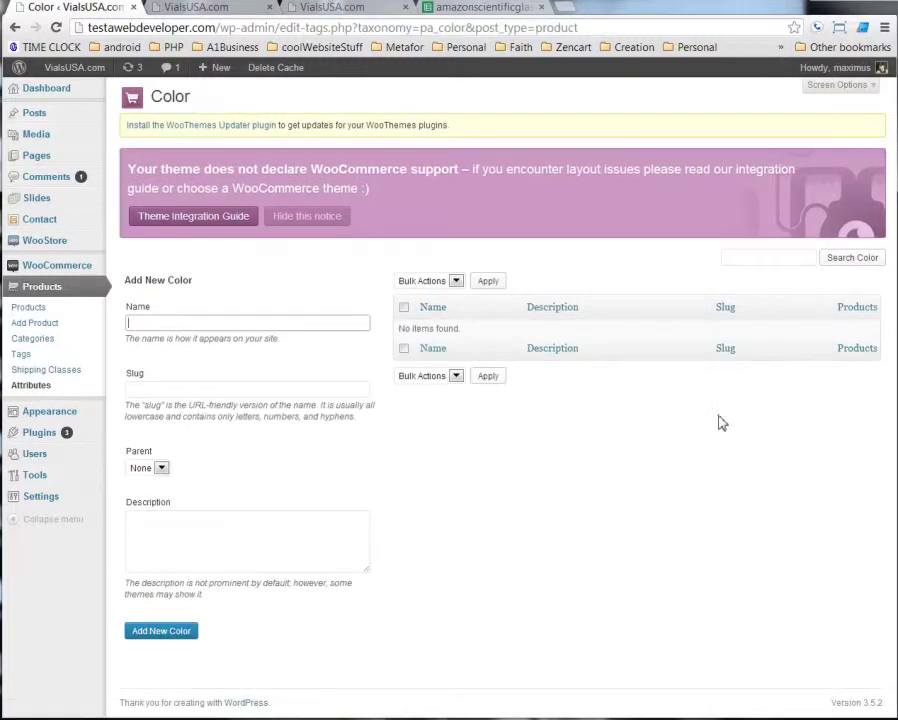
{"action": "type", "text": "Red"}
{"action": "left_click", "coordinate": [183, 390]}
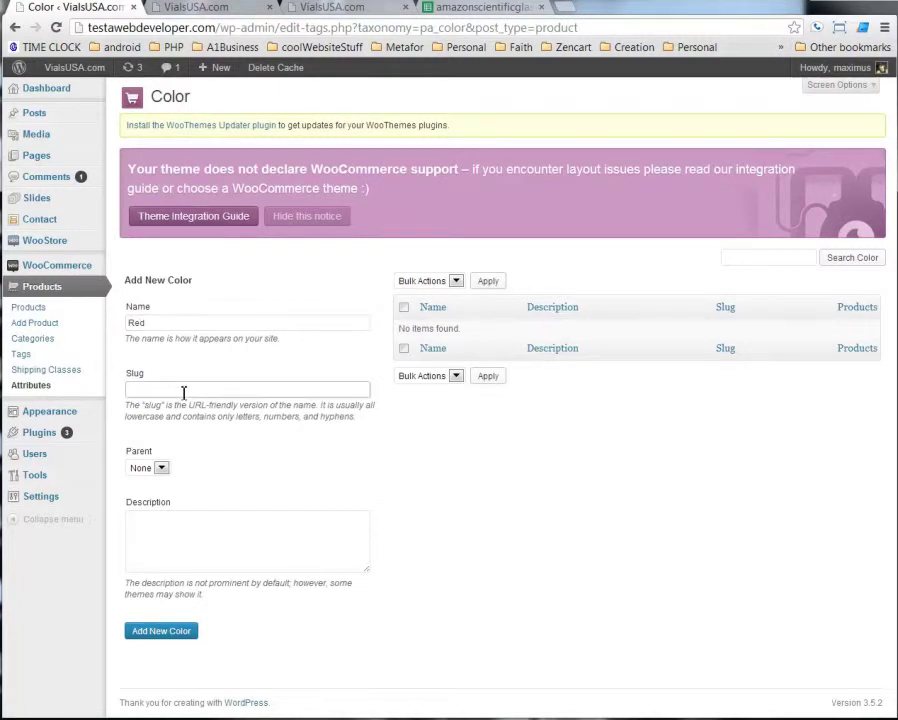
{"action": "left_click", "coordinate": [189, 541]}
{"action": "type", "text": "Red"}
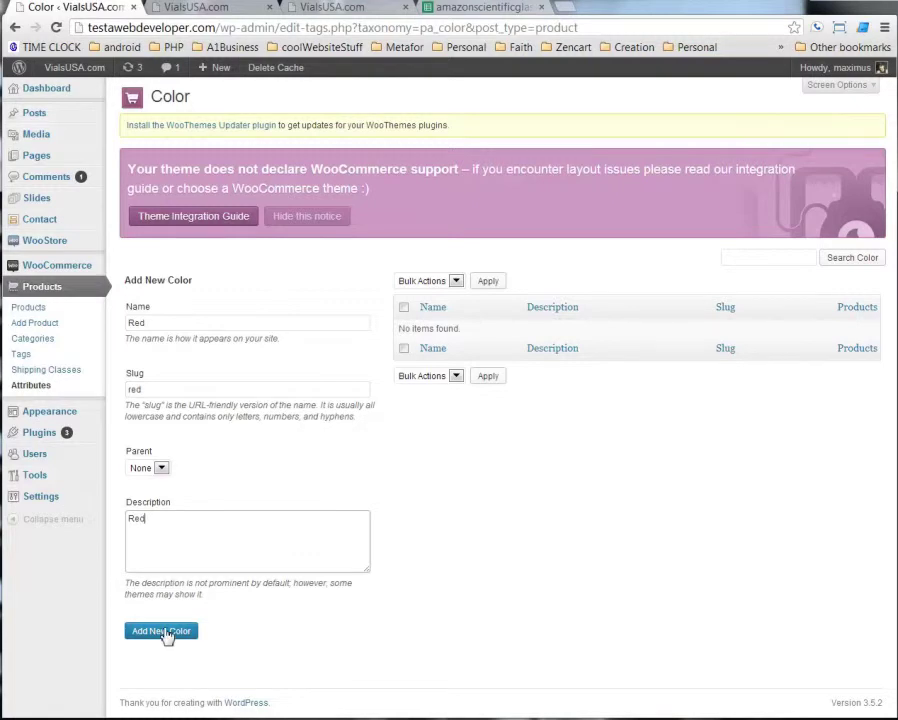
{"action": "left_click", "coordinate": [160, 631]}
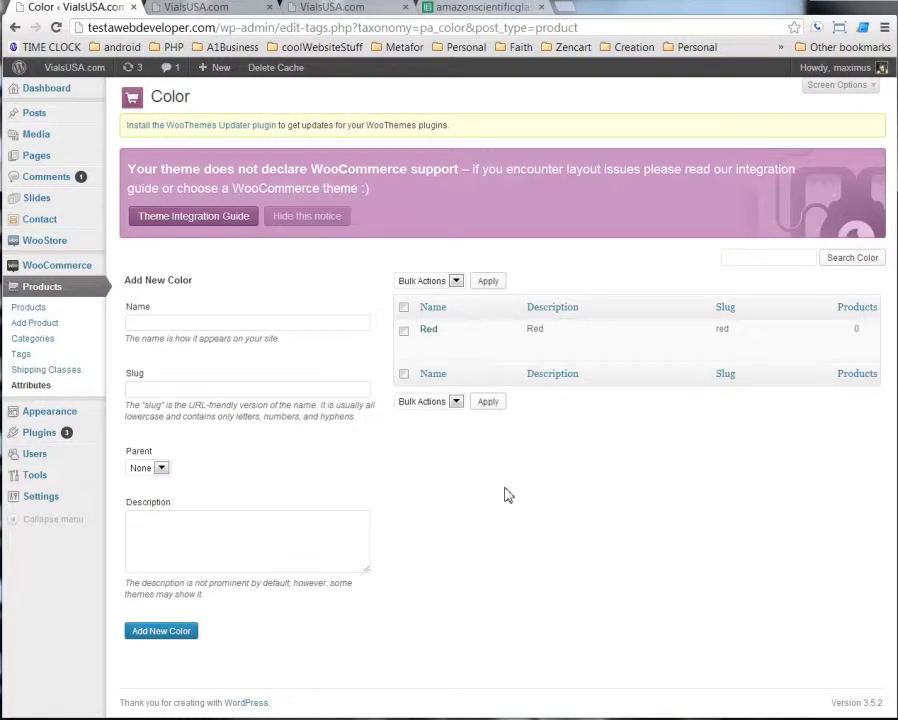
- Add the color Blue with slug blue and description Blue
{"action": "left_click", "coordinate": [186, 320]}
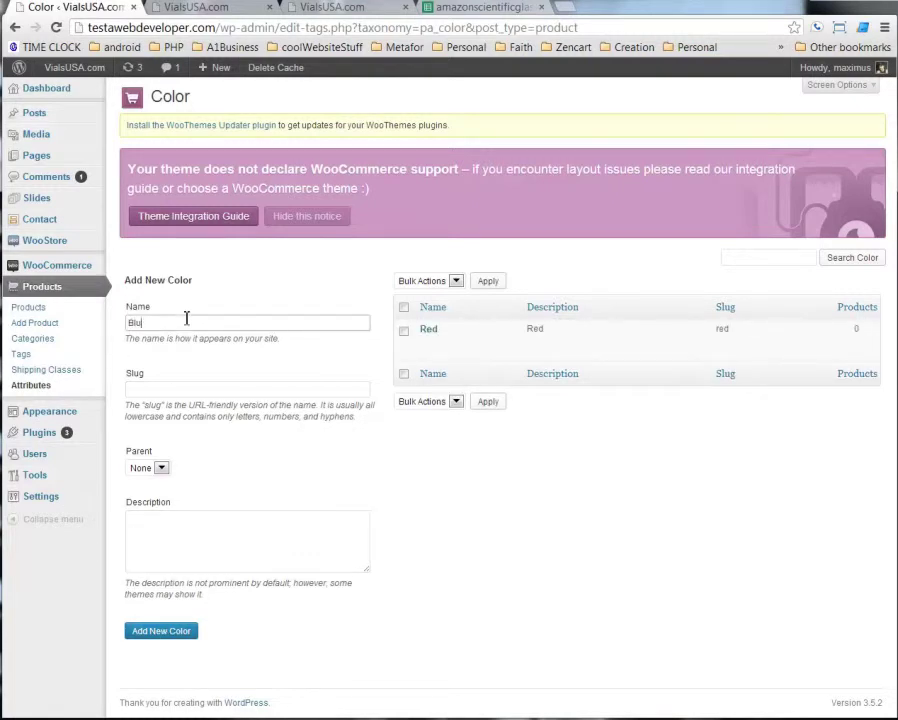
{"action": "left_click", "coordinate": [152, 389]}
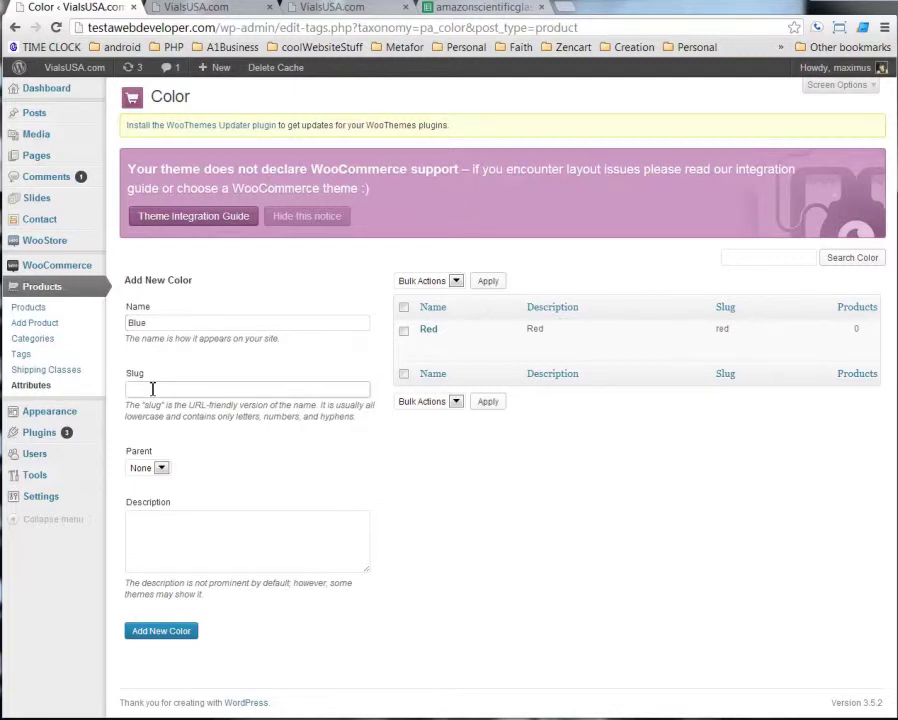
{"action": "left_click", "coordinate": [220, 563]}
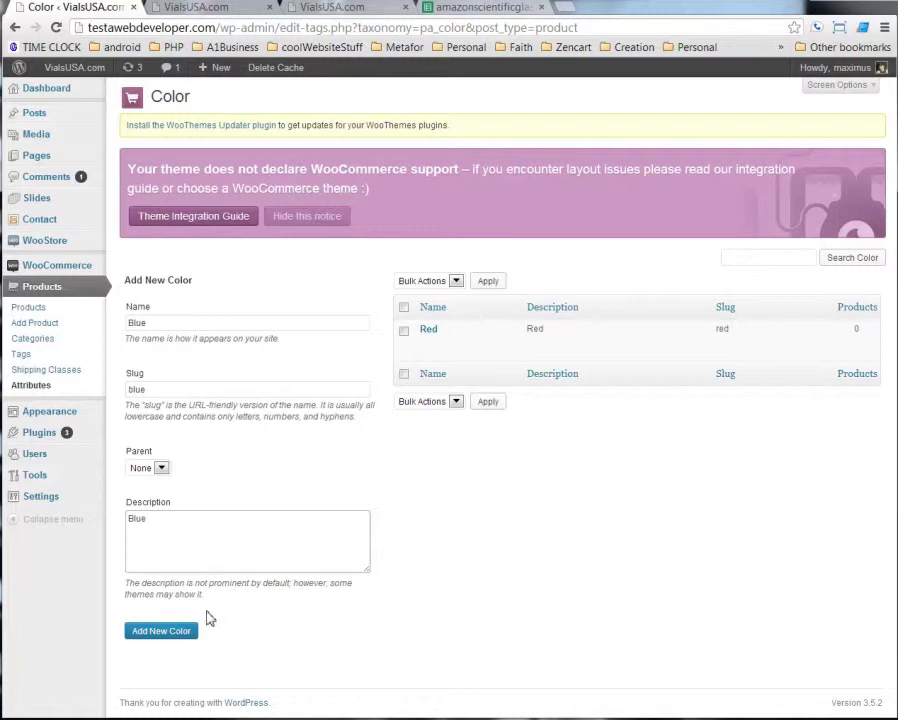
{"action": "left_click", "coordinate": [158, 630]}
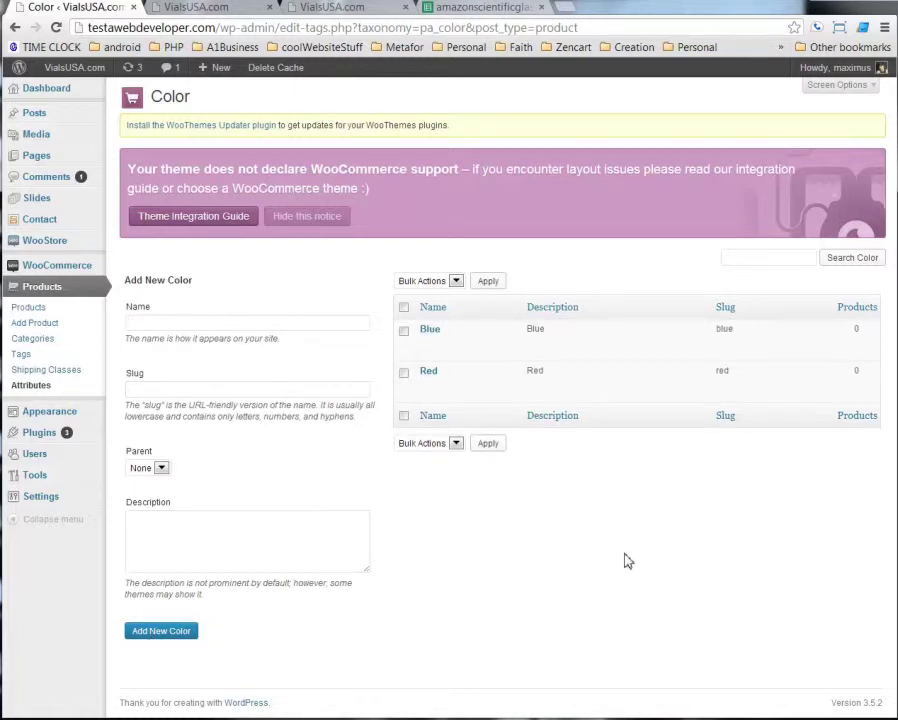
- Add the color Green with slug green and description Green, and return to the product attributes list
{"action": "left_click", "coordinate": [164, 324]}
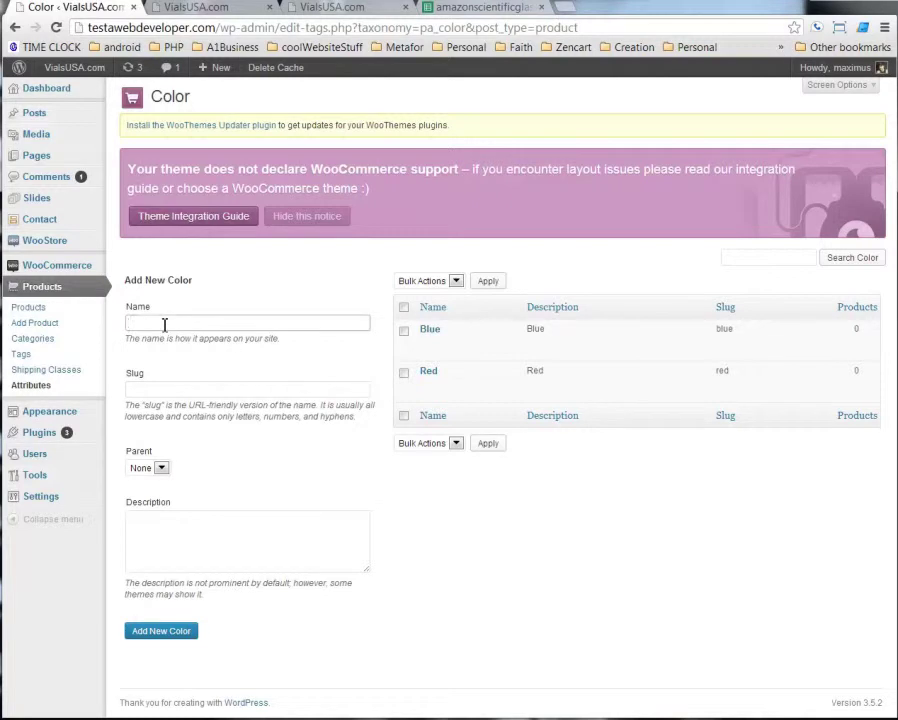
{"action": "type", "text": "Green"}
{"action": "key", "text": "Tab"}
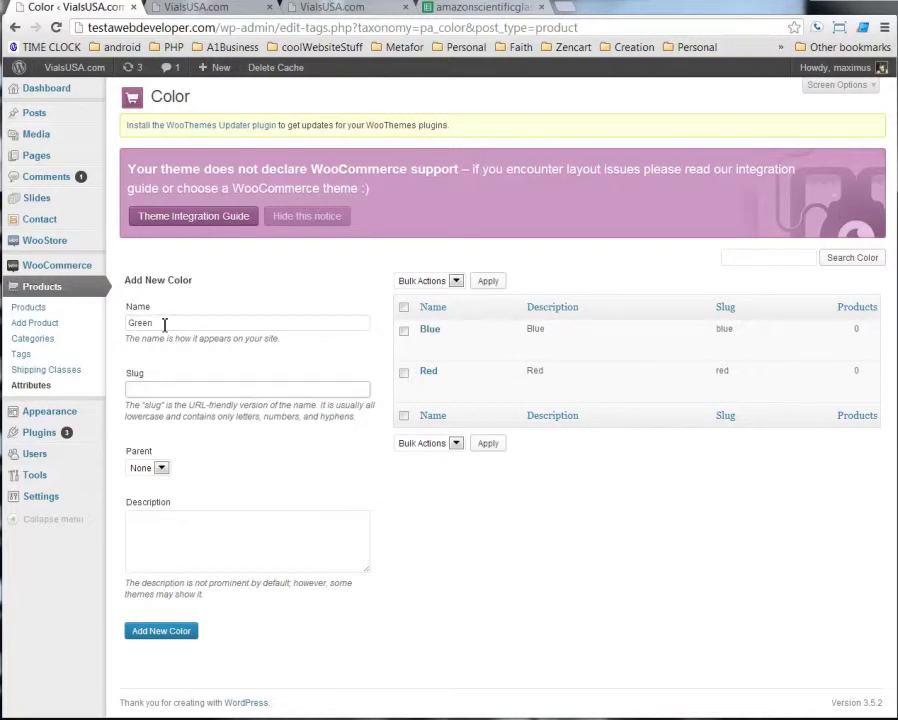
{"action": "type", "text": "green"}
{"action": "key", "text": "Tab"}
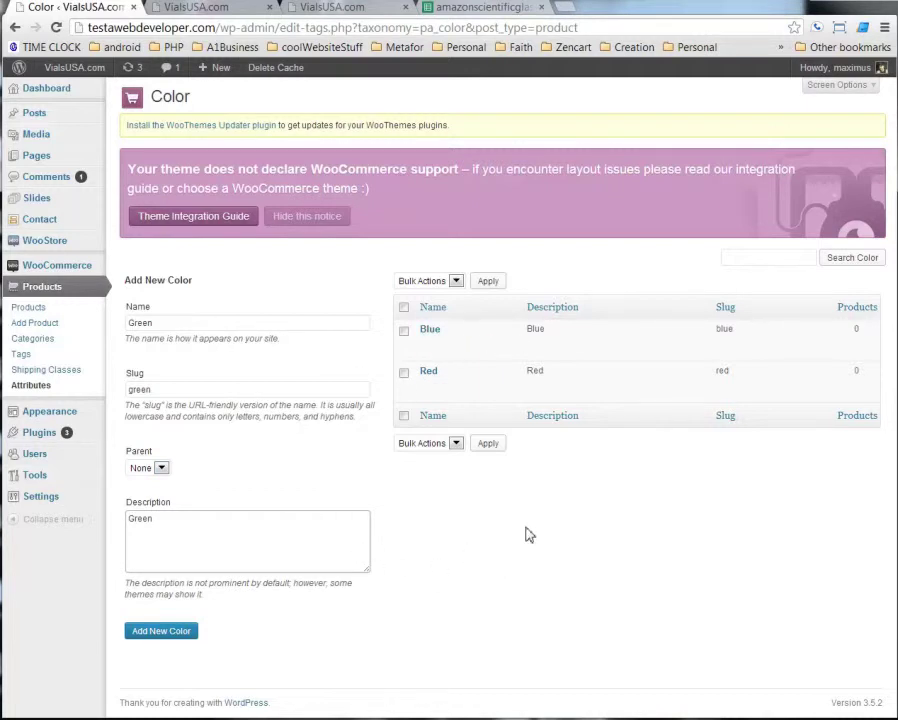
{"action": "left_click", "coordinate": [184, 640]}
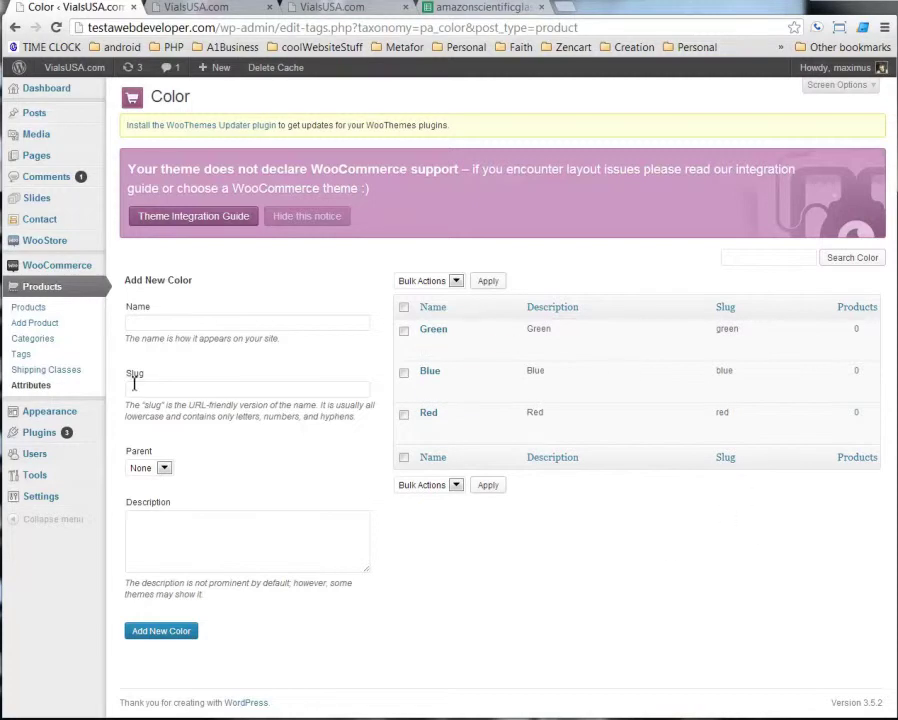
{"action": "left_click", "coordinate": [30, 388]}
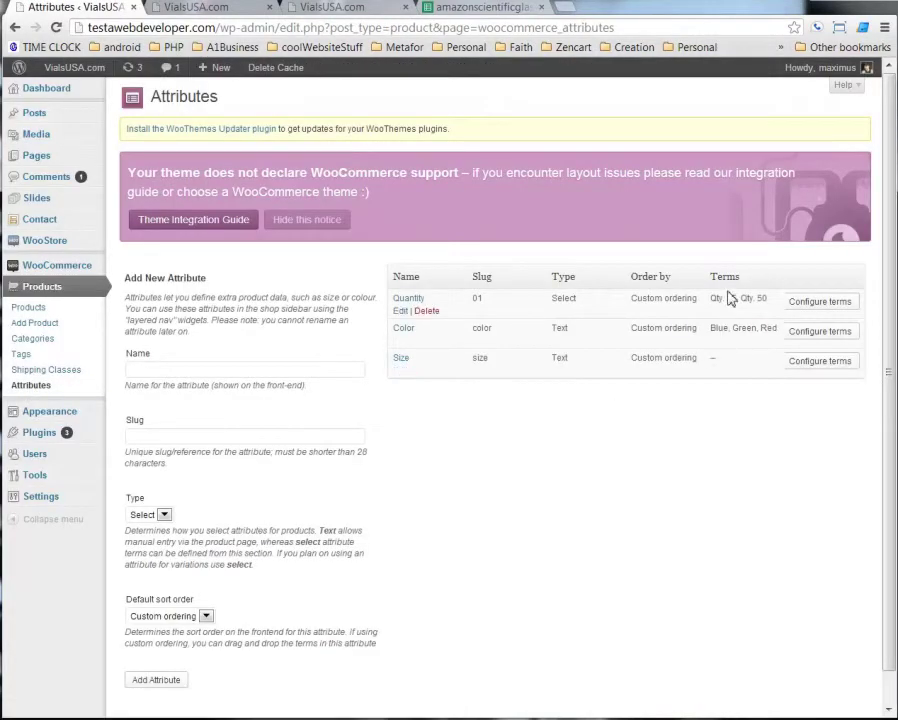
{"action": "triple_click", "coordinate": [716, 299]}
{"action": "left_click_drag", "start_coordinate": [713, 327], "coordinate": [762, 327]}
- Configure the Size attribute's terms by adding the size Small with slug small and description Small
{"action": "mouse_move", "coordinate": [466, 368]}
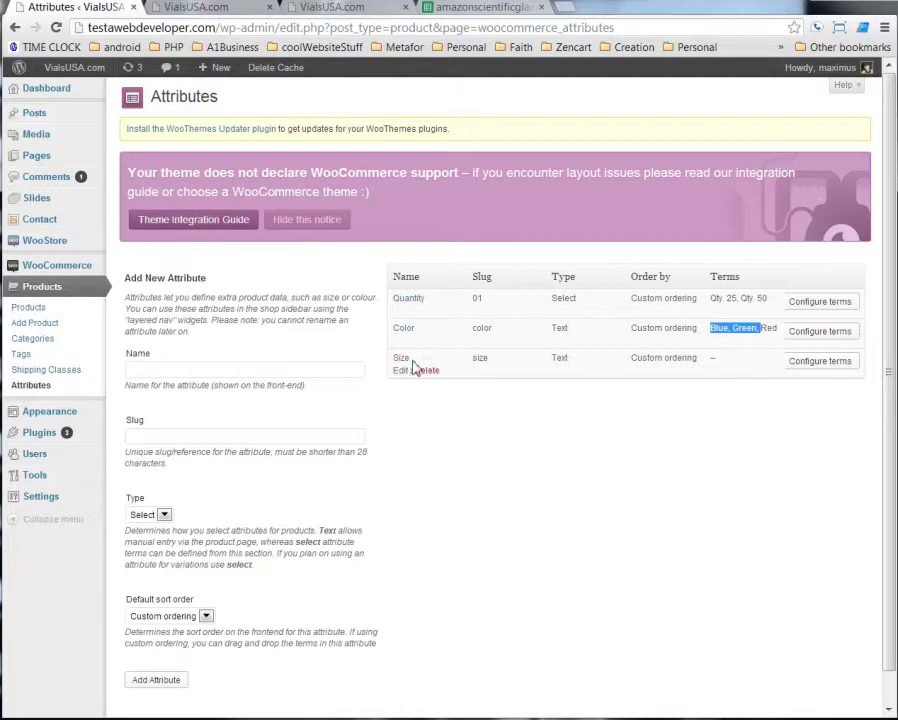
{"action": "left_click", "coordinate": [808, 370]}
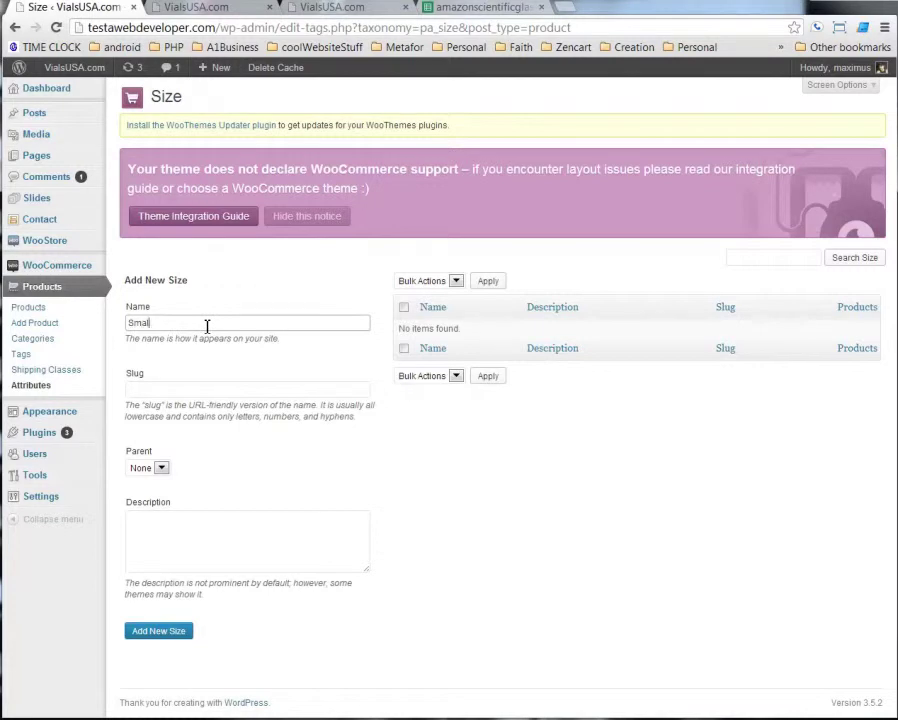
{"action": "key", "text": "Tab"}
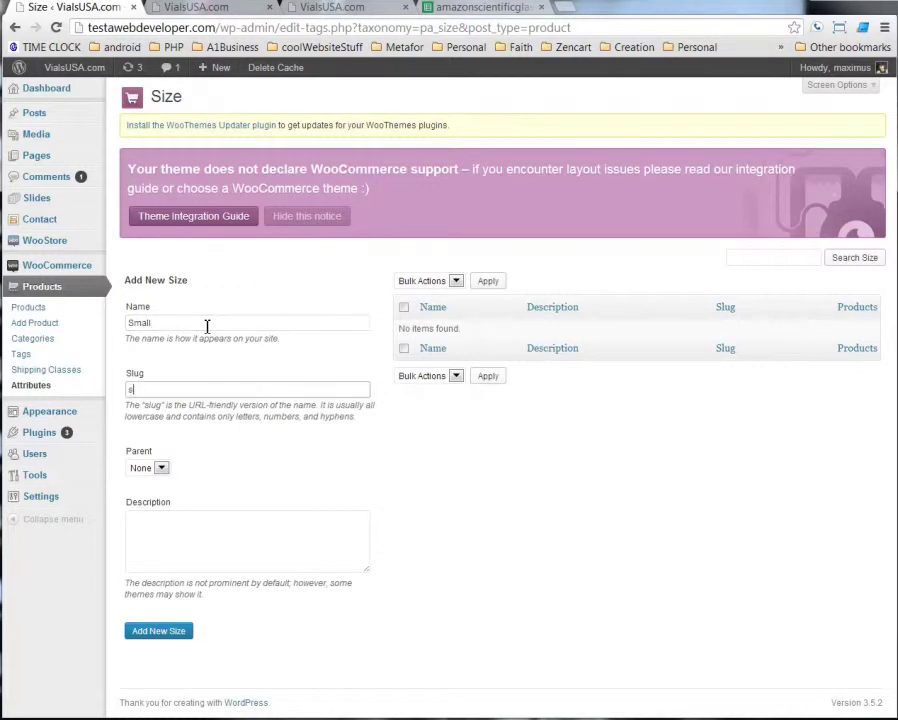
{"action": "key", "text": "Tab"}
{"action": "key", "text": "Tab"}
{"action": "type", "text": "S"}
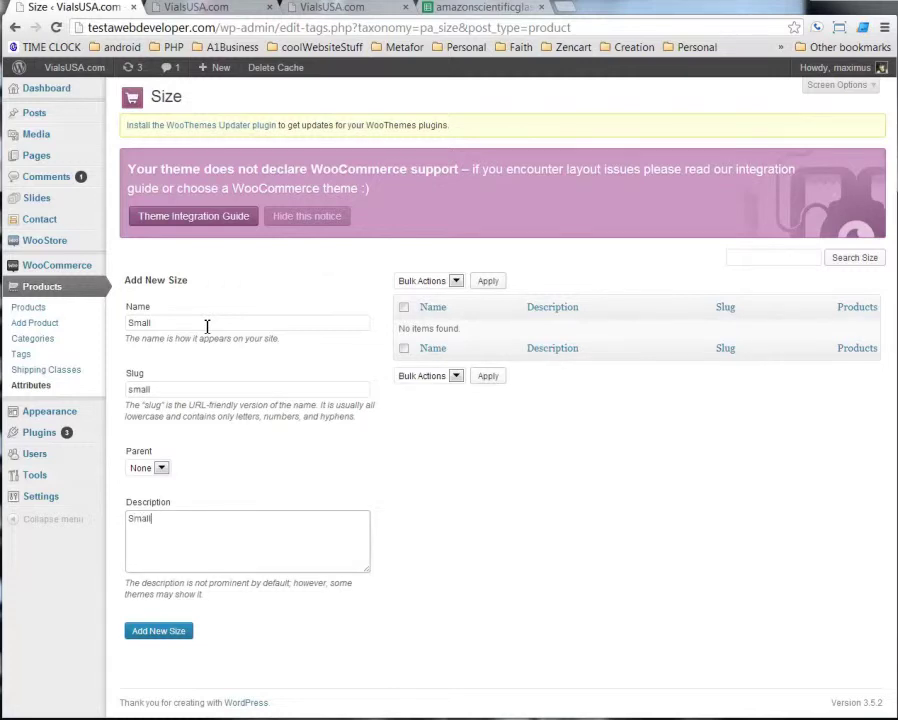
{"action": "left_click", "coordinate": [157, 634]}
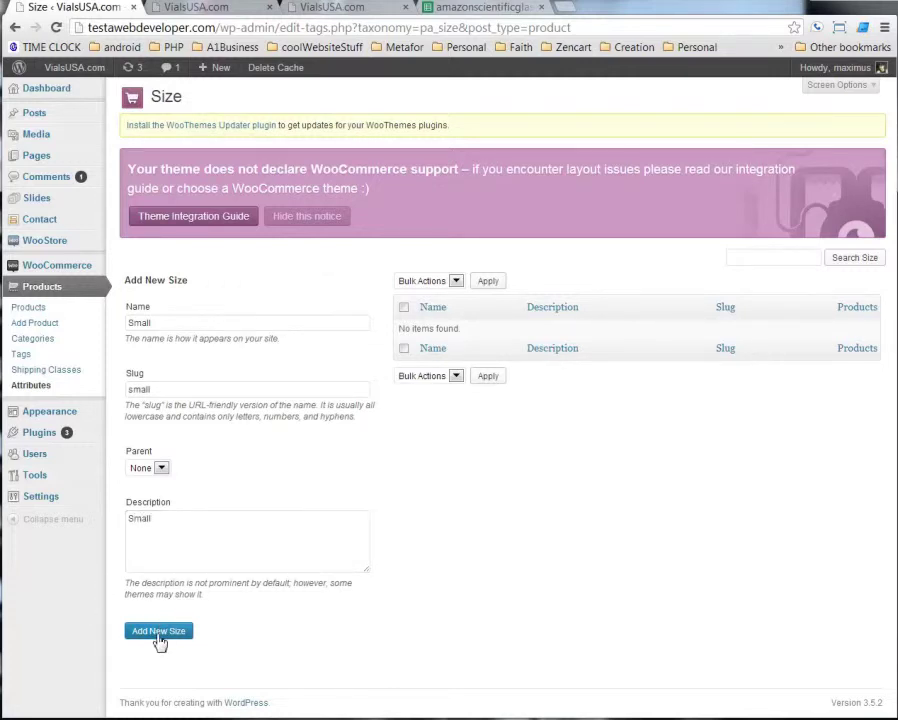
- Add the size Medium with slug medium and description Medium
{"action": "left_click", "coordinate": [214, 323]}
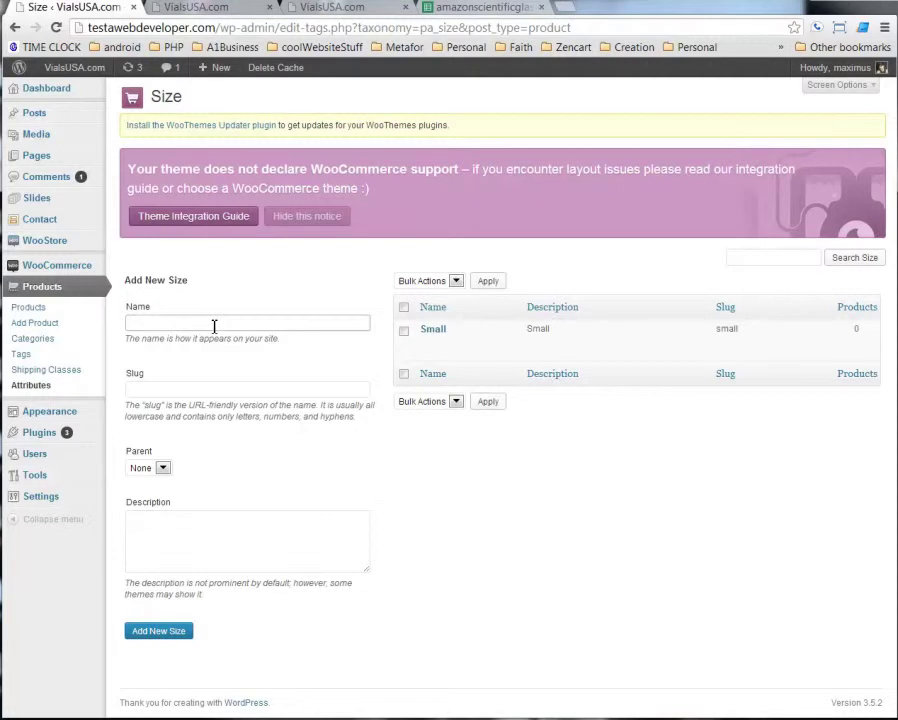
{"action": "type", "text": "Medium"}
{"action": "key", "text": "Tab"}
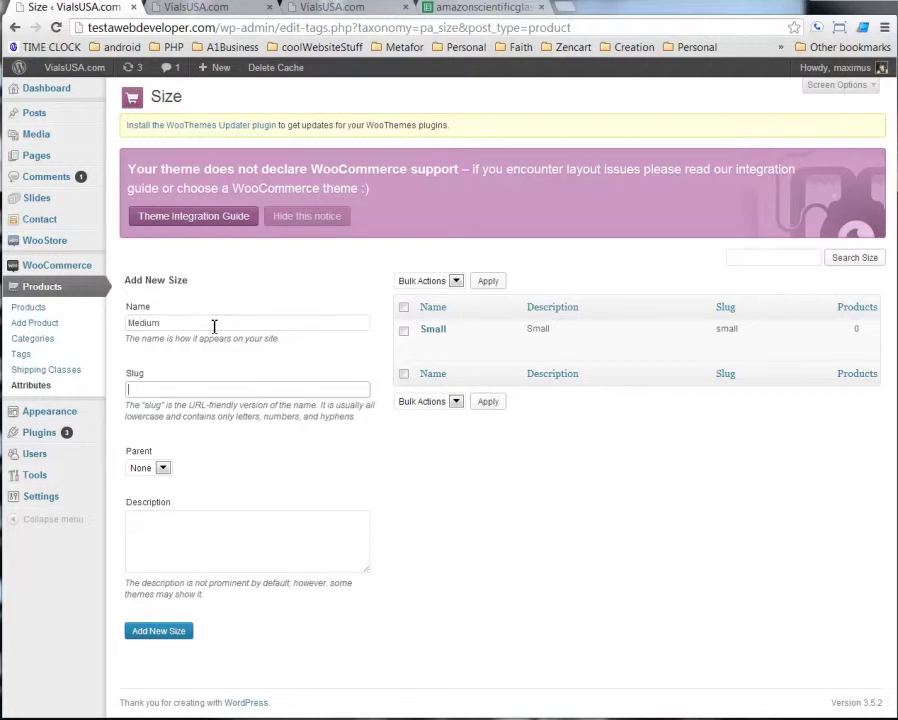
{"action": "left_click", "coordinate": [176, 323]}
{"action": "double_click", "coordinate": [166, 323]}
{"action": "key", "text": "ctrl+c"}
{"action": "left_click", "coordinate": [183, 542]}
{"action": "key", "text": "ctrl+v"}
{"action": "left_click", "coordinate": [193, 390]}
{"action": "key", "text": "ctrl+v"}
{"action": "type", "text": "m"}
{"action": "left_click", "coordinate": [178, 630]}
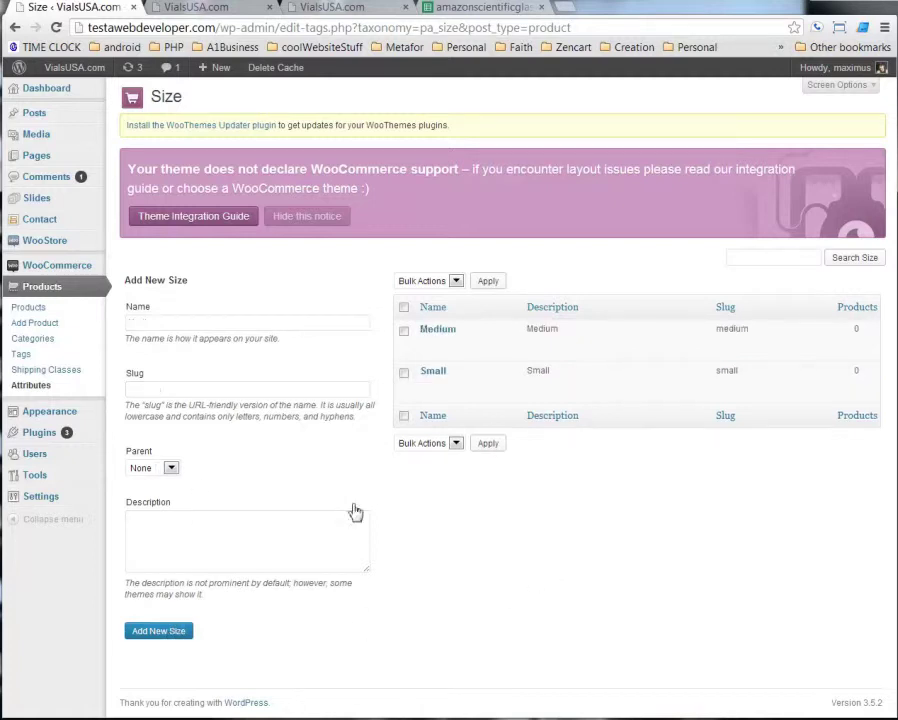
- Add the size Large with slug large and description Large, and return to the product attributes list
{"action": "left_click", "coordinate": [167, 323]}
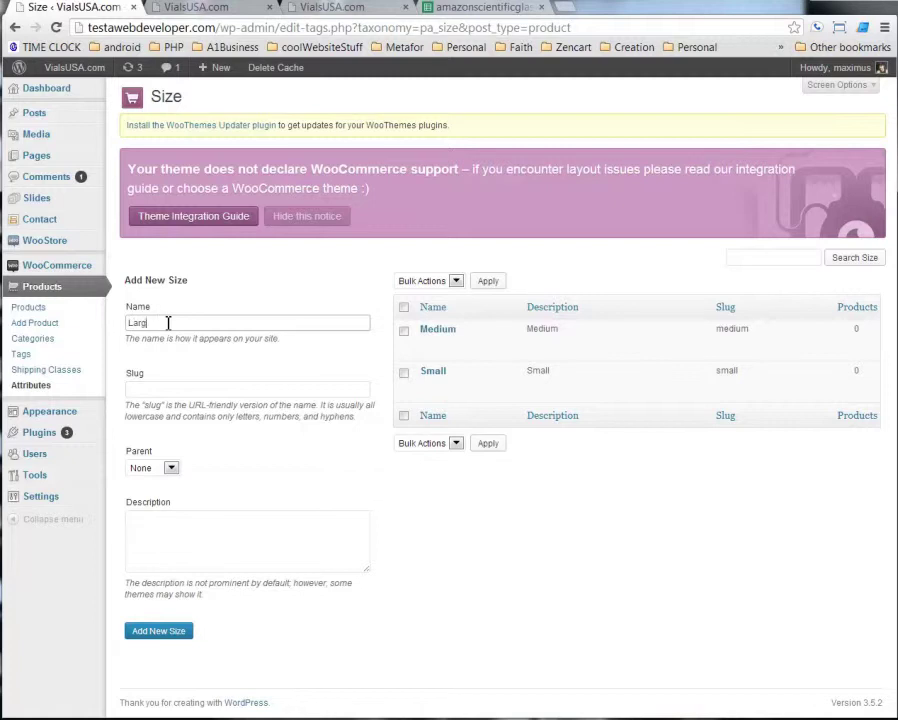
{"action": "left_click_drag", "start_coordinate": [164, 321], "coordinate": [50, 316]}
{"action": "key", "text": "ctrl+c"}
{"action": "left_click", "coordinate": [191, 538]}
{"action": "key", "text": "ctrl+v"}
{"action": "left_click", "coordinate": [137, 391]}
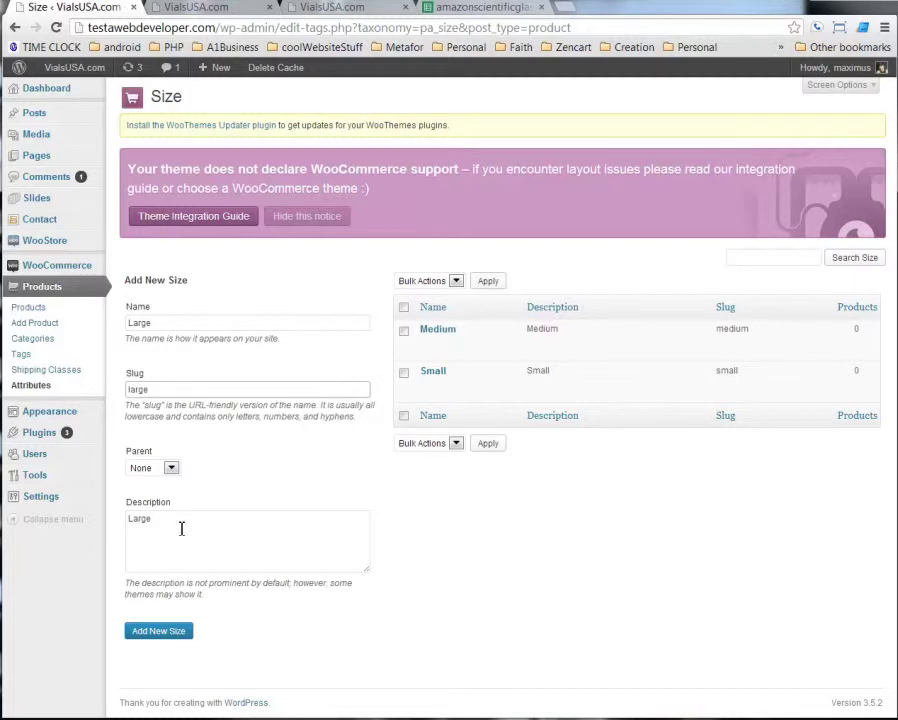
{"action": "left_click", "coordinate": [158, 631]}
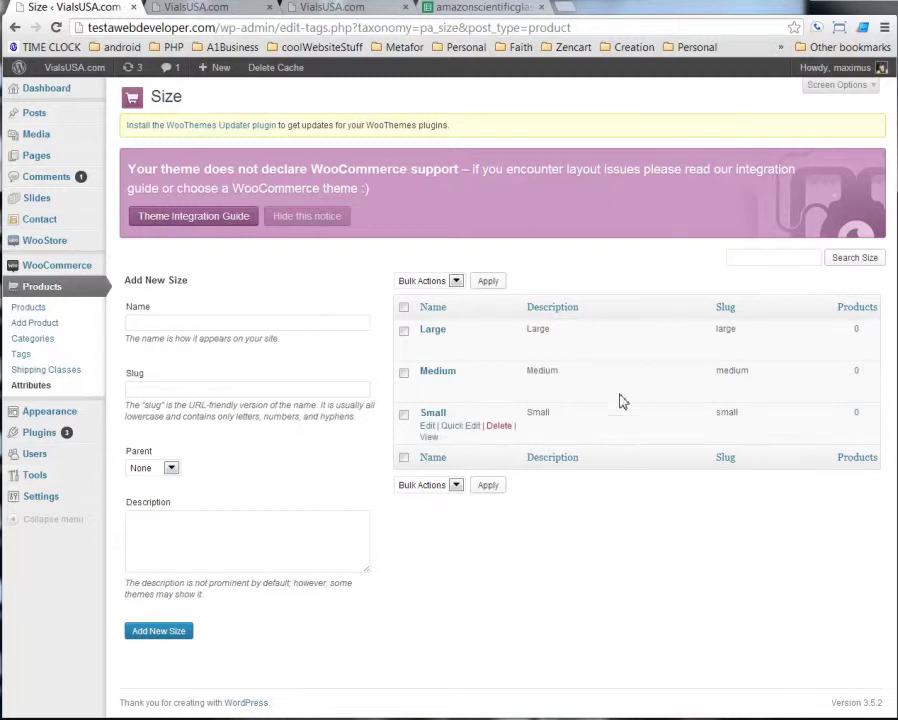
{"action": "left_click", "coordinate": [21, 388]}
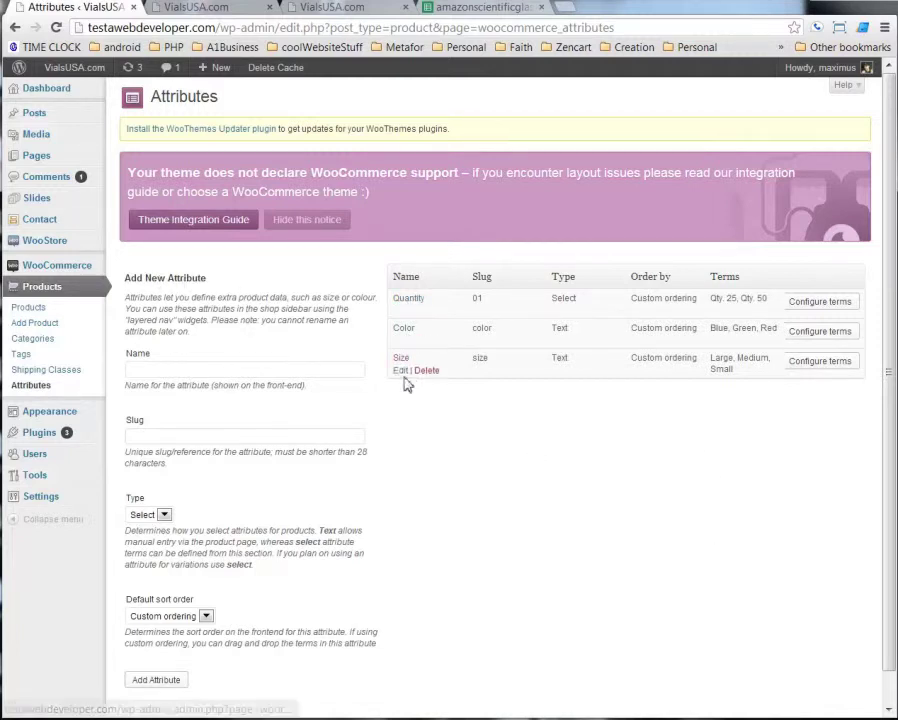
- Open the Red Flip Tops product page in the store and compare its selectable options with the product attributes list
{"action": "left_click", "coordinate": [236, 8]}
{"action": "left_click", "coordinate": [439, 620]}
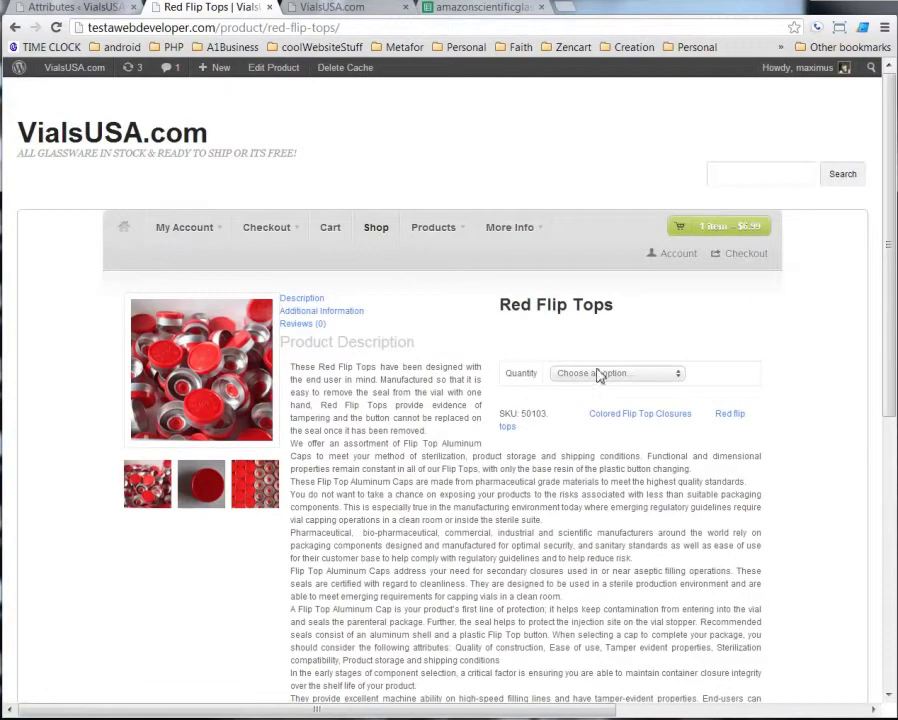
{"action": "double_click", "coordinate": [516, 373]}
{"action": "left_click", "coordinate": [536, 436]}
{"action": "key", "text": "ctrl+shift+Tab"}
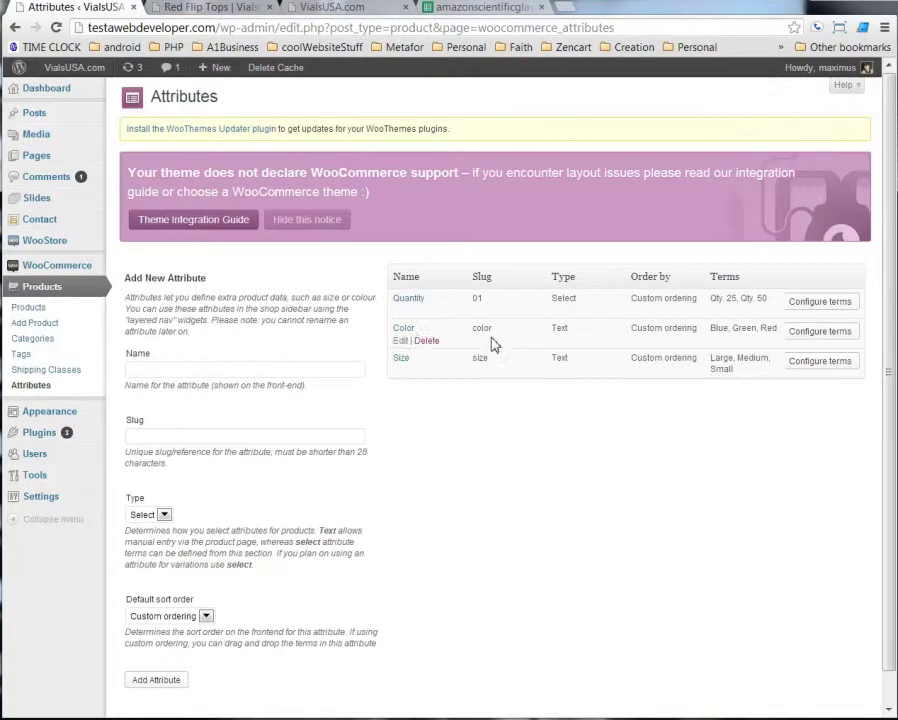
{"action": "left_click", "coordinate": [210, 7]}
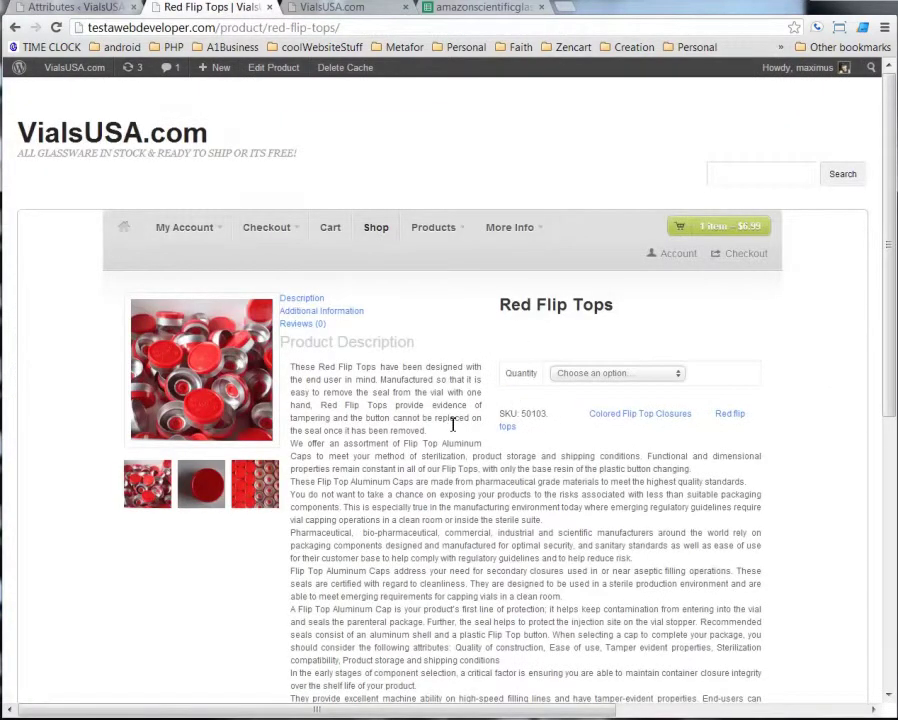
{"action": "left_click", "coordinate": [52, 8]}
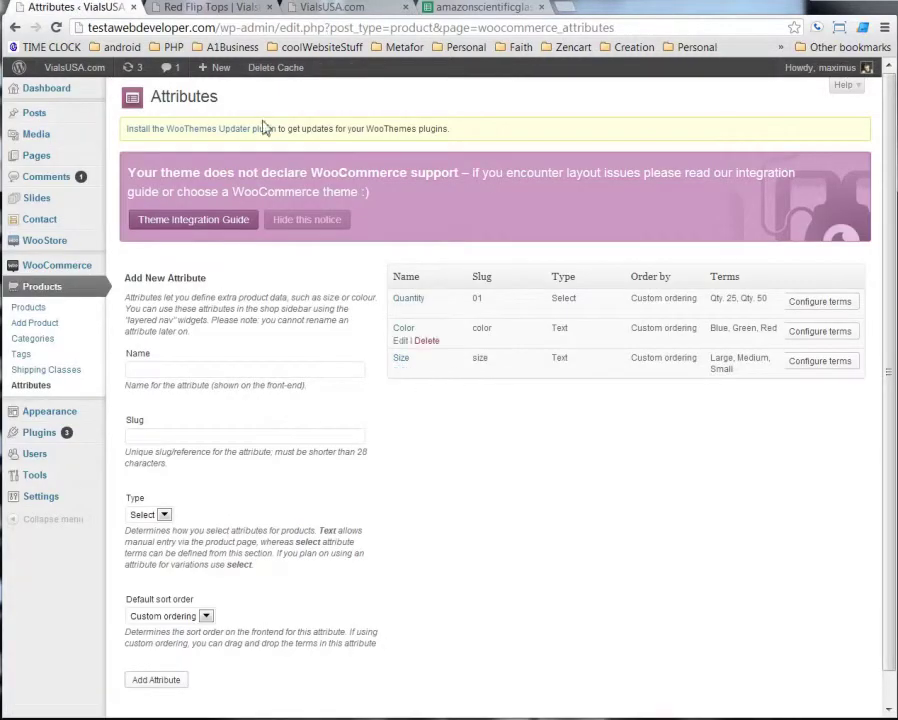
{"action": "left_click", "coordinate": [206, 7]}
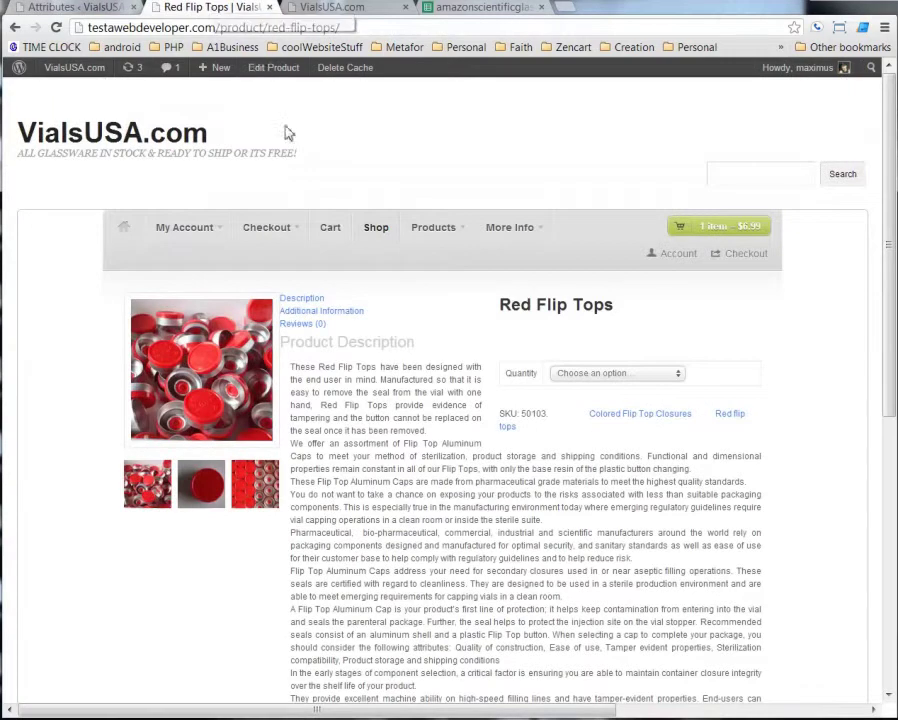
- Open the Red Flip Tops product for editing in a new browser tab and review the Quantity attribute in its product data
{"action": "middle_click", "coordinate": [283, 69]}
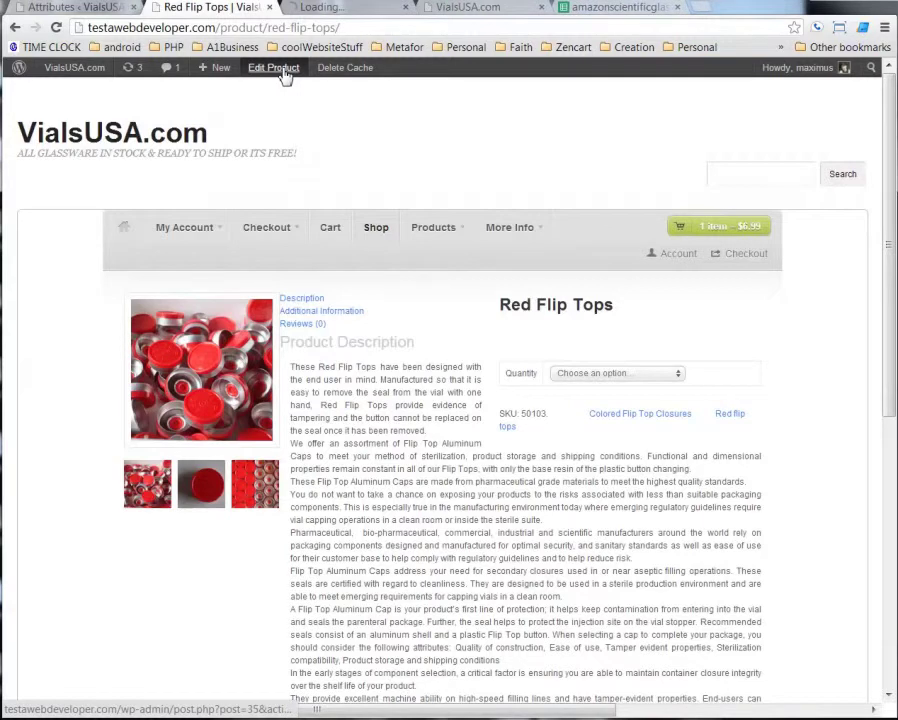
{"action": "left_click", "coordinate": [333, 9]}
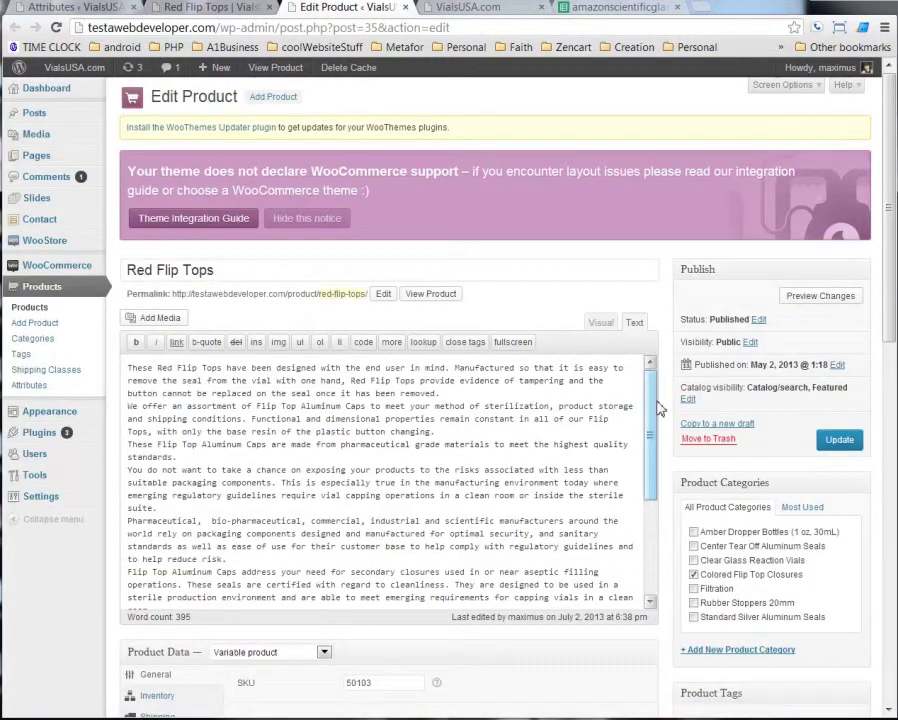
{"action": "scroll", "coordinate": [658, 348], "scroll_direction": "down", "scroll_amount": 2}
{"action": "scroll", "coordinate": [675, 421], "scroll_direction": "down", "scroll_amount": 3}
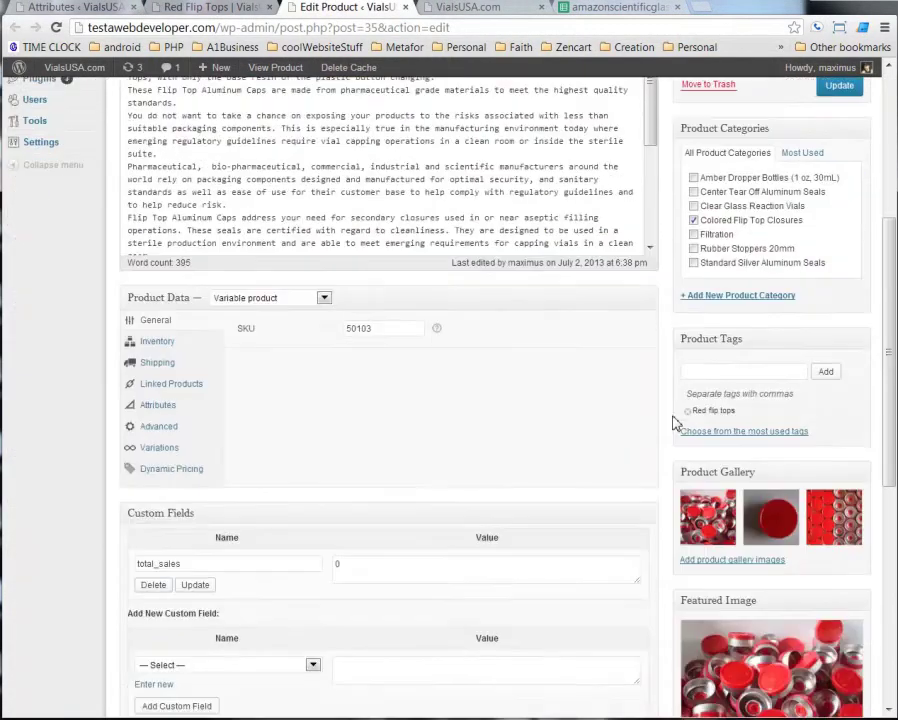
{"action": "scroll", "coordinate": [675, 421], "scroll_direction": "down", "scroll_amount": 3}
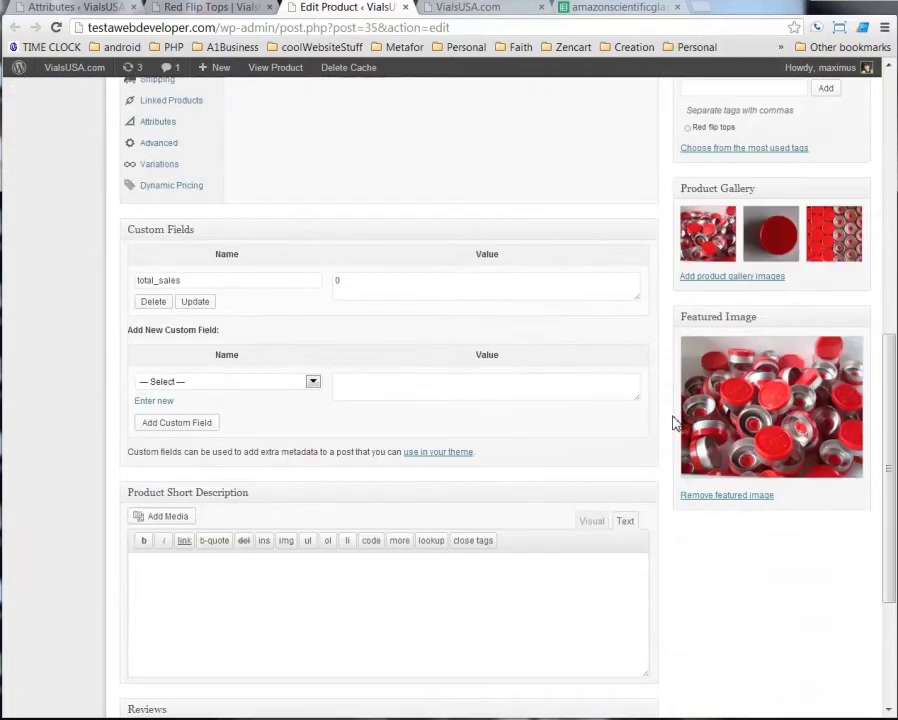
{"action": "scroll", "coordinate": [668, 428], "scroll_direction": "down", "scroll_amount": 3}
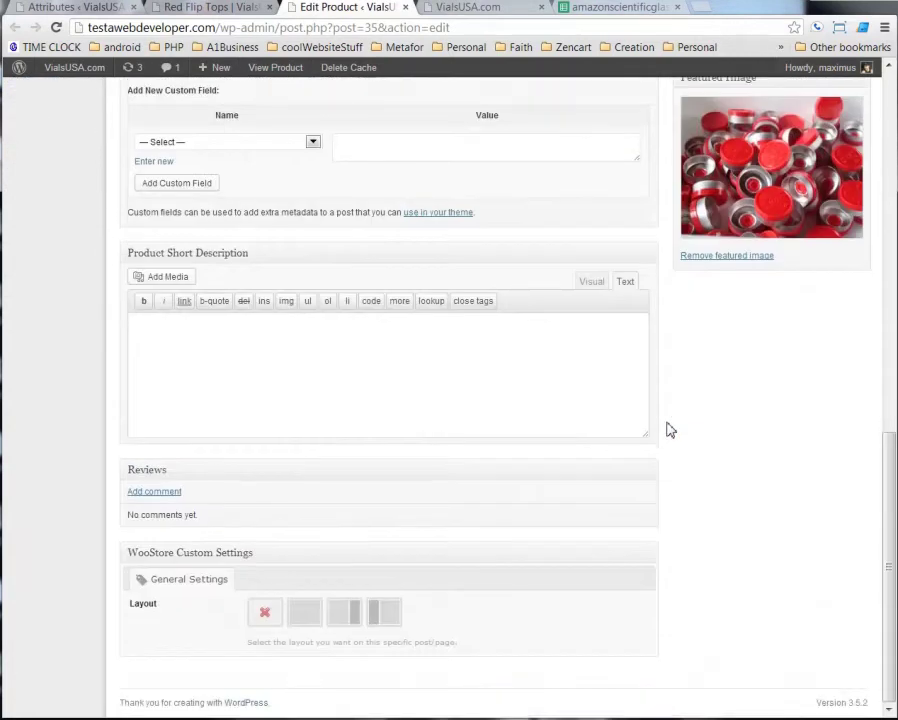
{"action": "scroll", "coordinate": [667, 427], "scroll_direction": "up", "scroll_amount": 6}
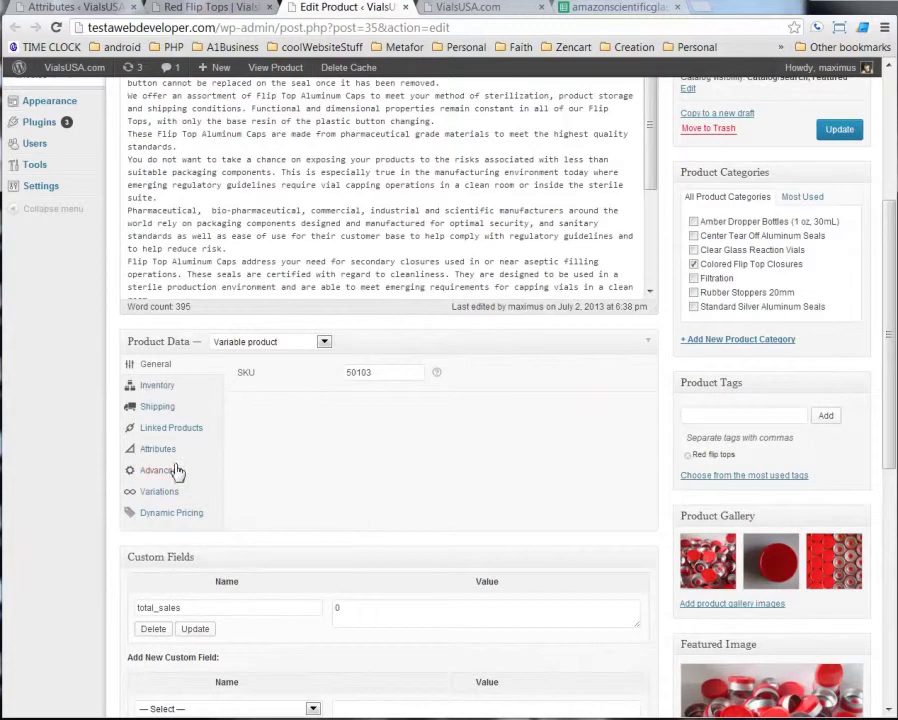
{"action": "left_click", "coordinate": [147, 453]}
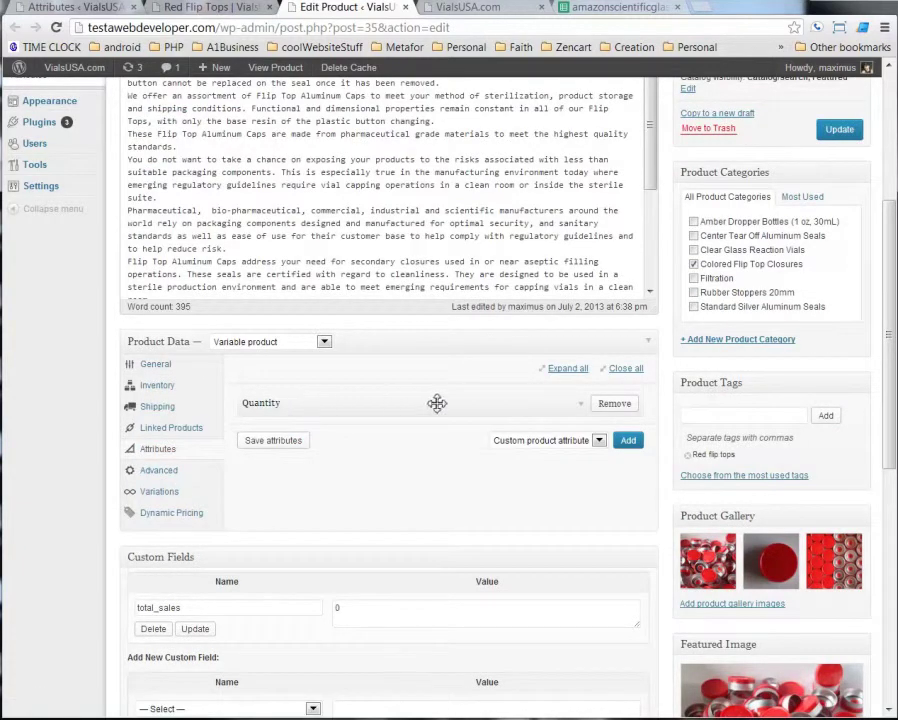
{"action": "left_click", "coordinate": [582, 413]}
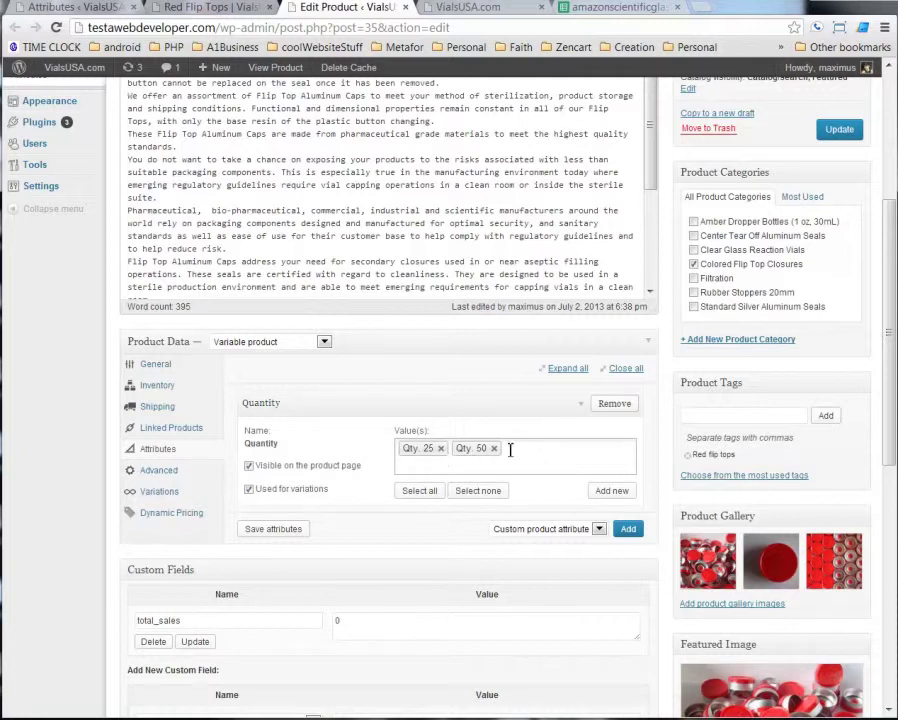
{"action": "left_click", "coordinate": [430, 405]}
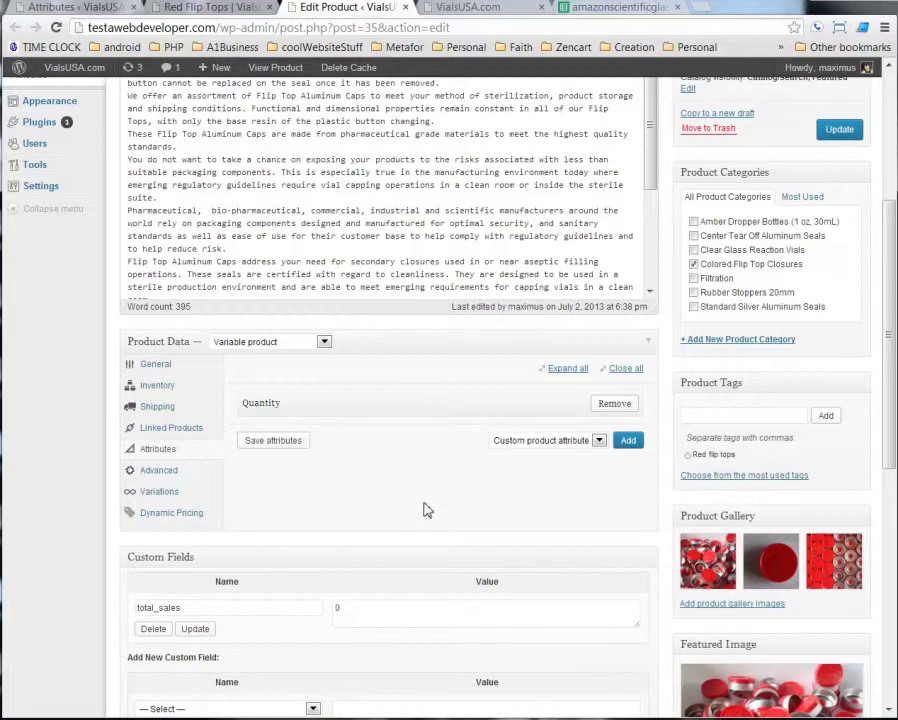
- Add the Color attribute to the Red Flip Tops product and save the attributes with its values left empty
{"action": "left_click", "coordinate": [566, 446]}
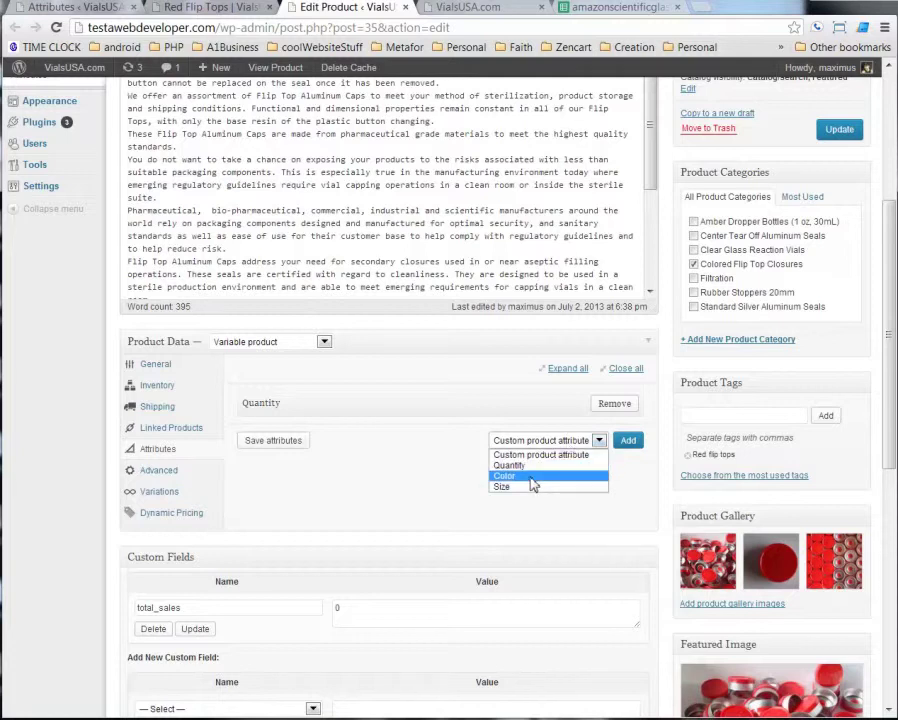
{"action": "left_click", "coordinate": [531, 477]}
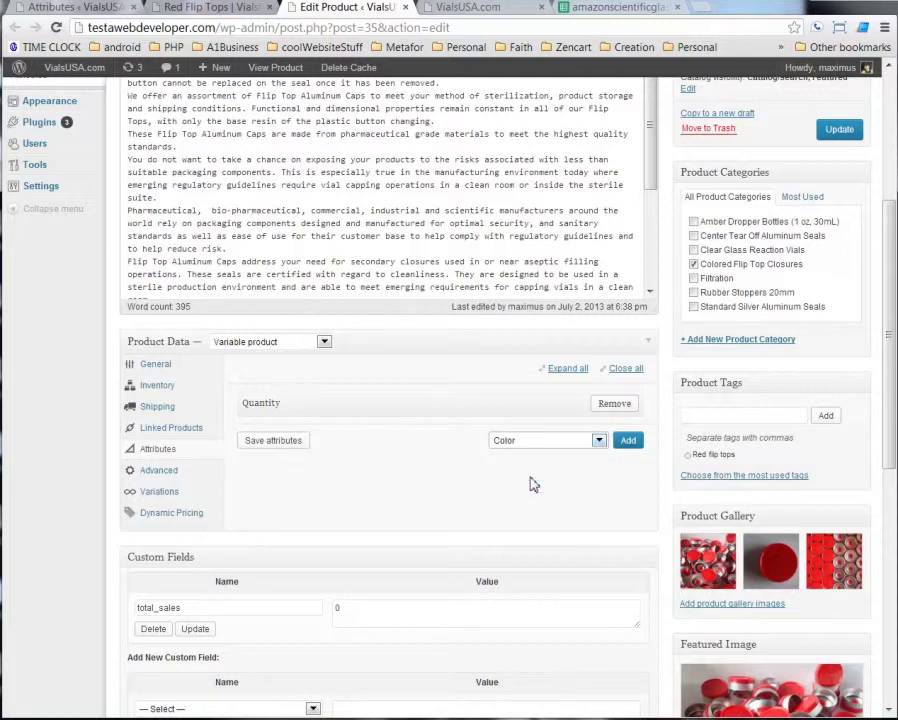
{"action": "left_click", "coordinate": [627, 442]}
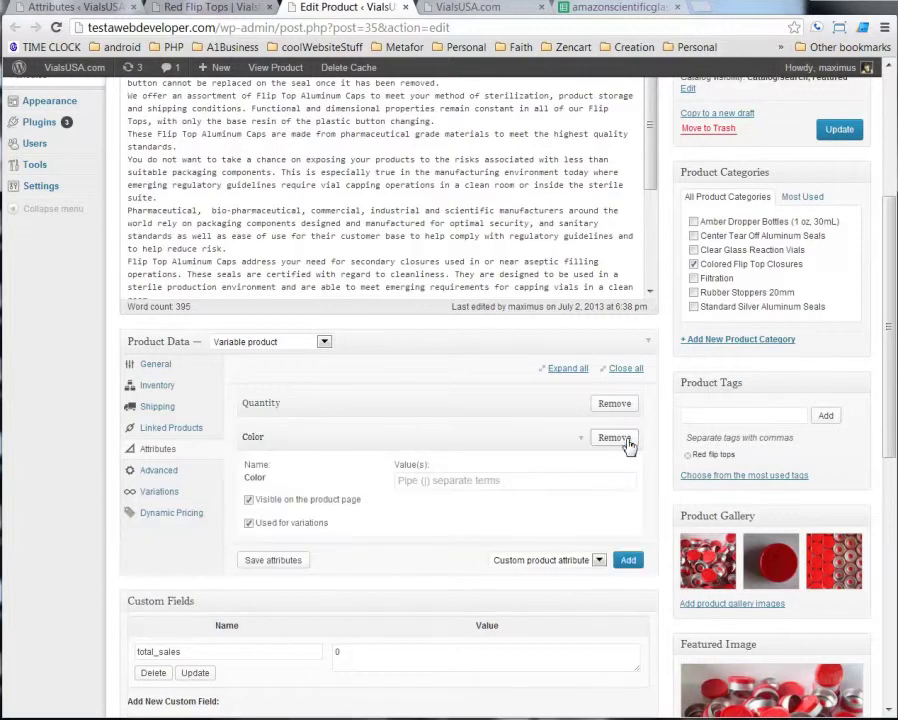
{"action": "left_click", "coordinate": [461, 483]}
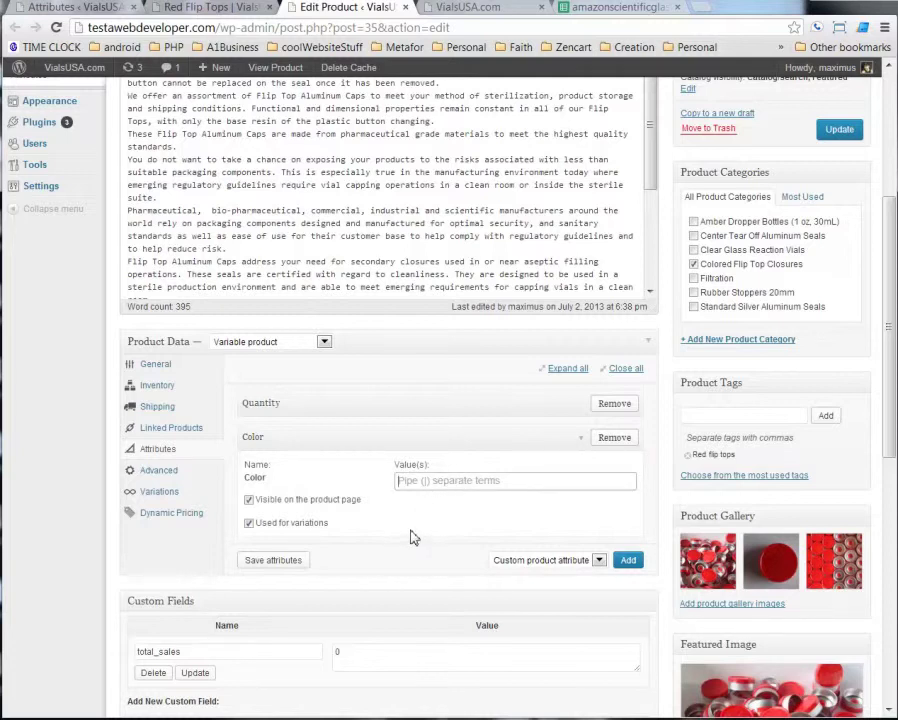
{"action": "left_click", "coordinate": [262, 561]}
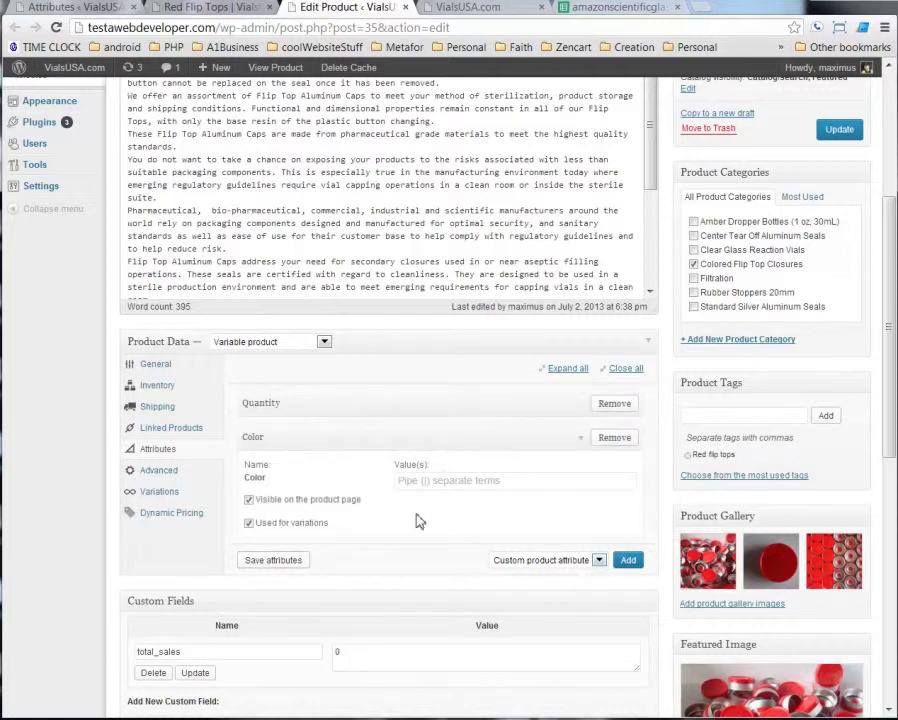
- Set the product's Color attribute values to Brown | Purple, save the attributes and collapse the Color entry
{"action": "left_click", "coordinate": [432, 480]}
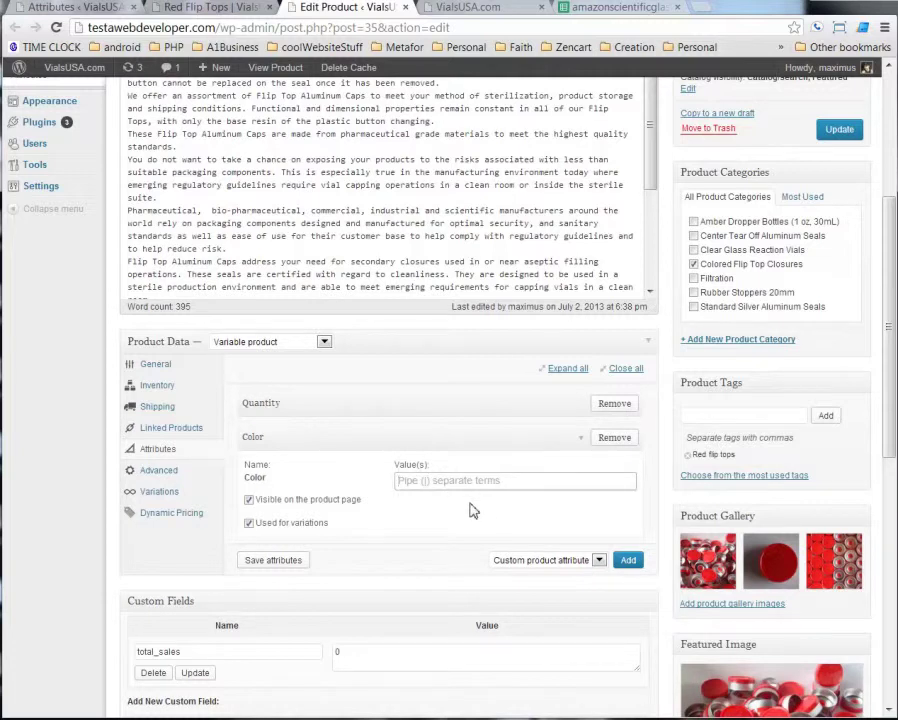
{"action": "type", "text": "Brown | Purple"}
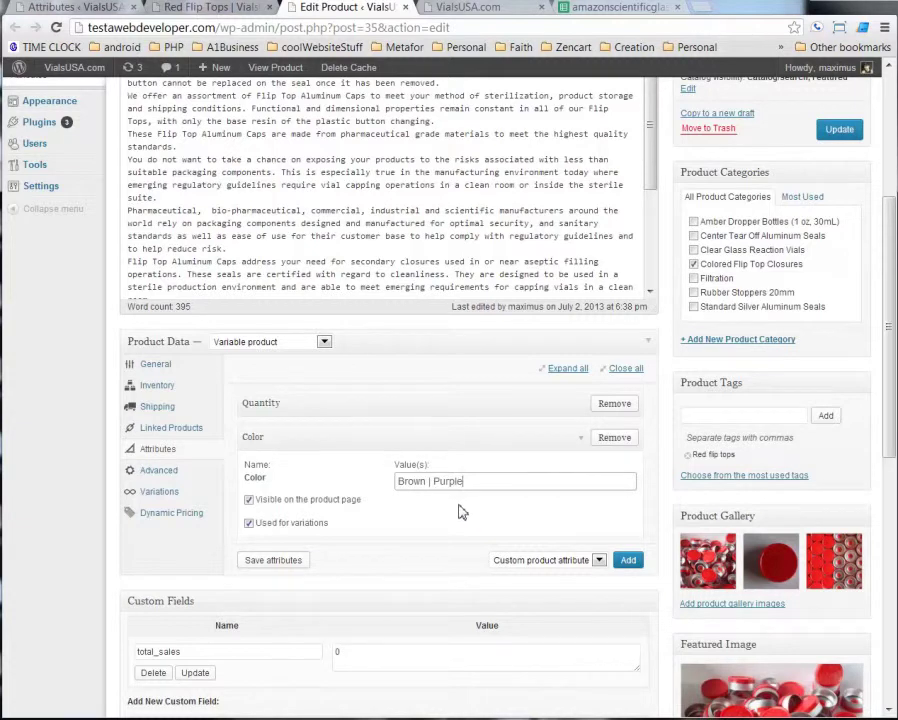
{"action": "left_click", "coordinate": [285, 565]}
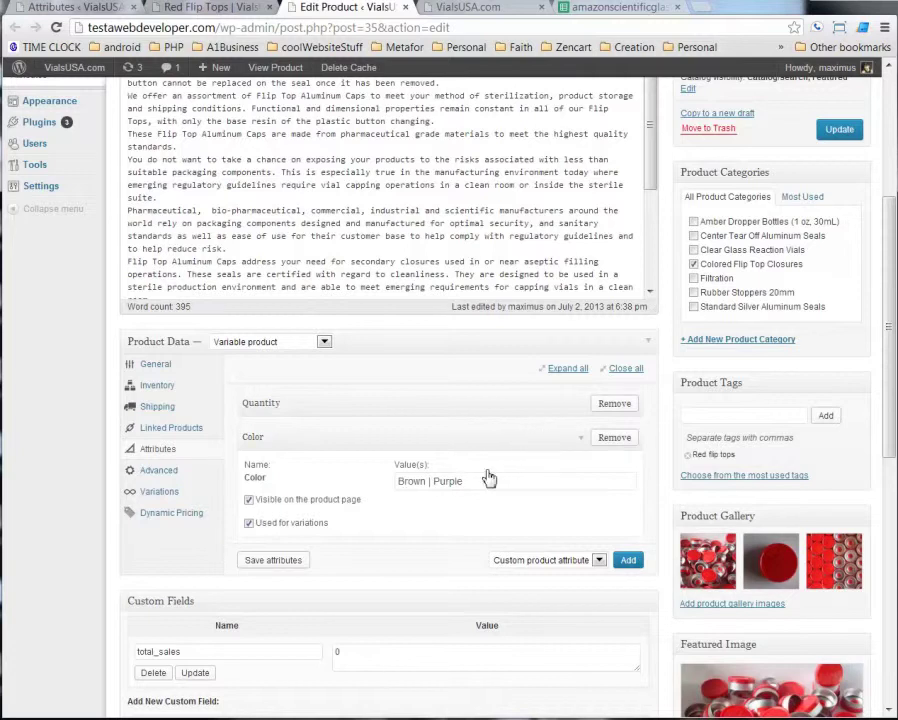
{"action": "left_click", "coordinate": [581, 445]}
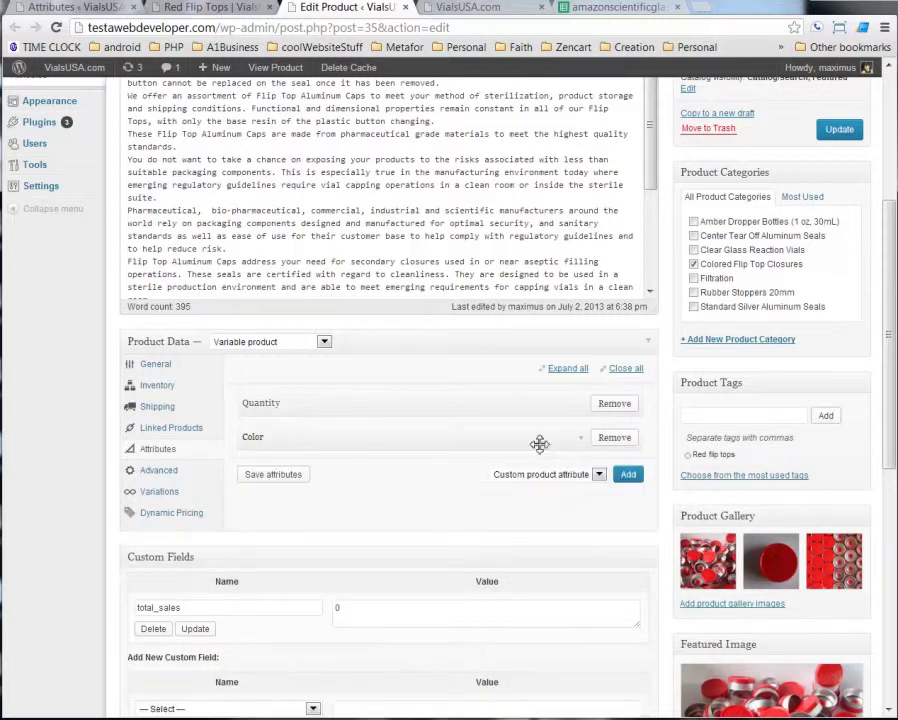
- Open the variations of the Red Flip Tops product and collapse the Qty. 25 and Qty. 50 entries
{"action": "left_click", "coordinate": [148, 497]}
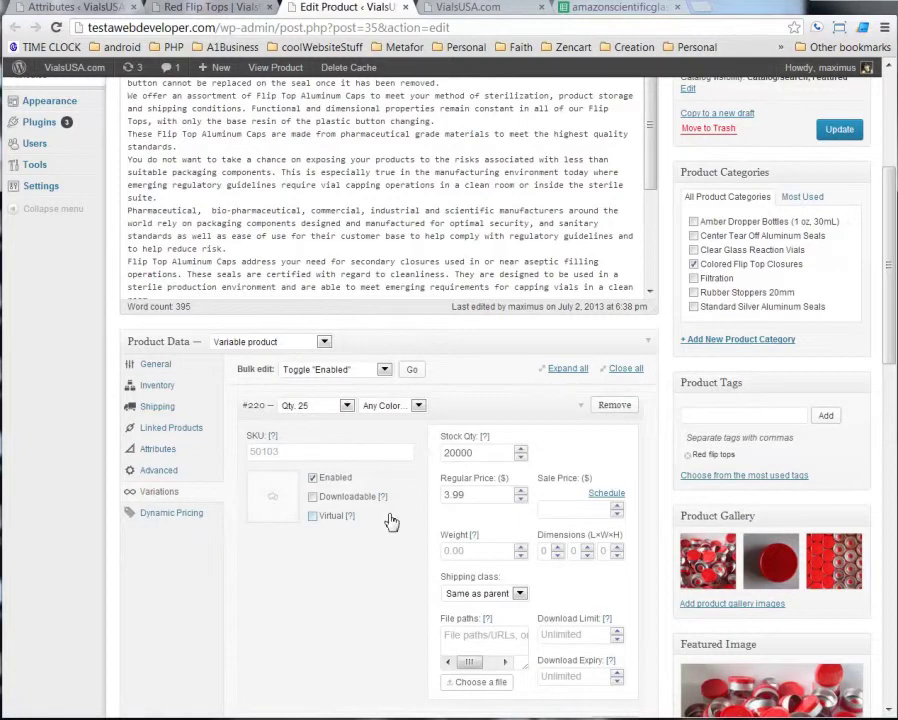
{"action": "scroll", "coordinate": [350, 515], "scroll_direction": "down", "scroll_amount": 3}
{"action": "scroll", "coordinate": [332, 512], "scroll_direction": "up", "scroll_amount": 2}
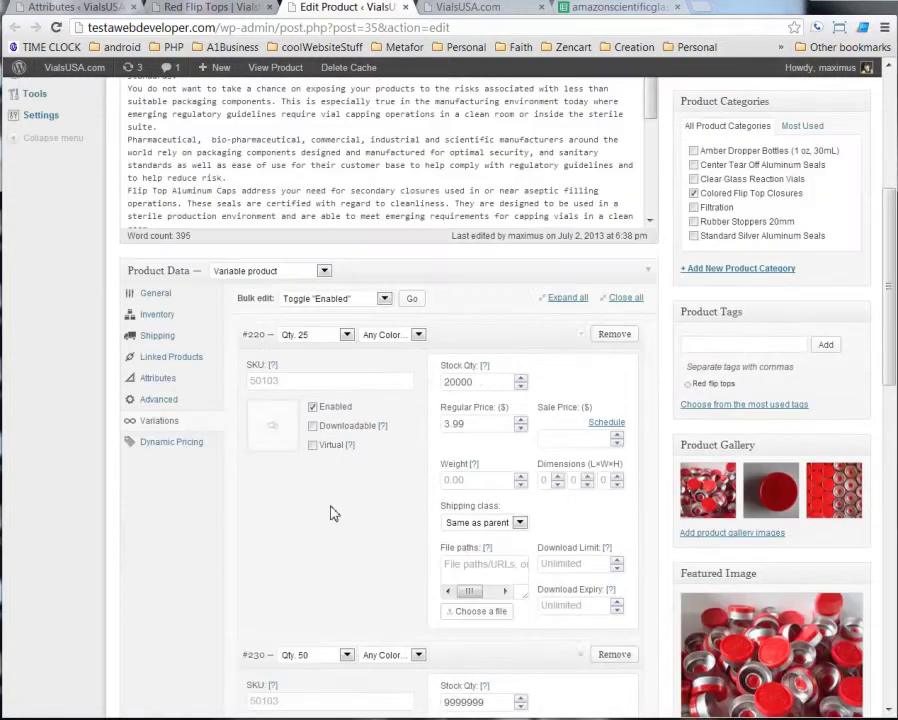
{"action": "left_click", "coordinate": [579, 346]}
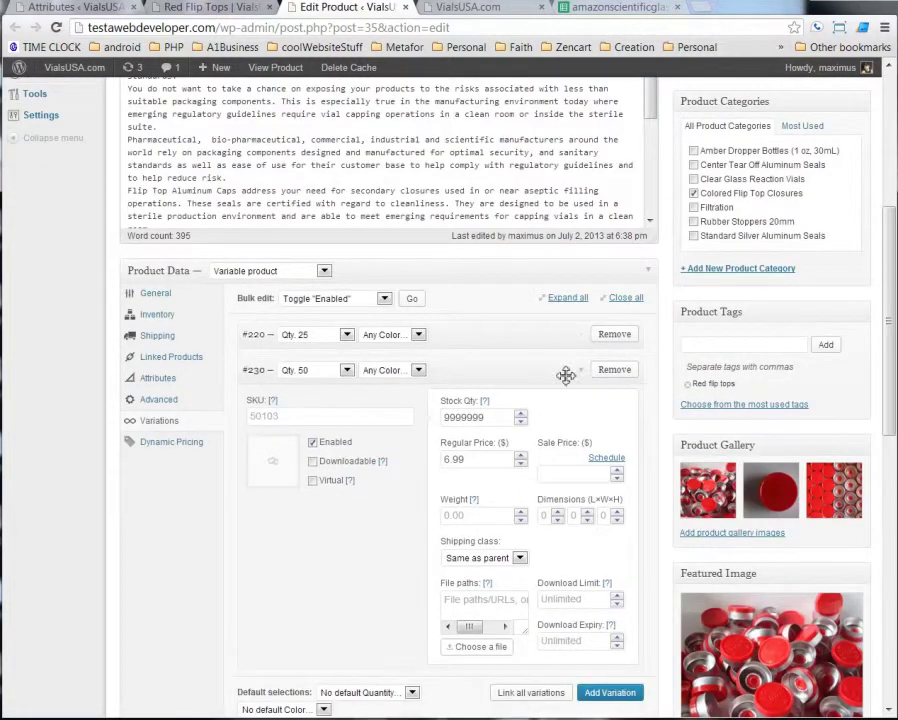
{"action": "left_click", "coordinate": [570, 373]}
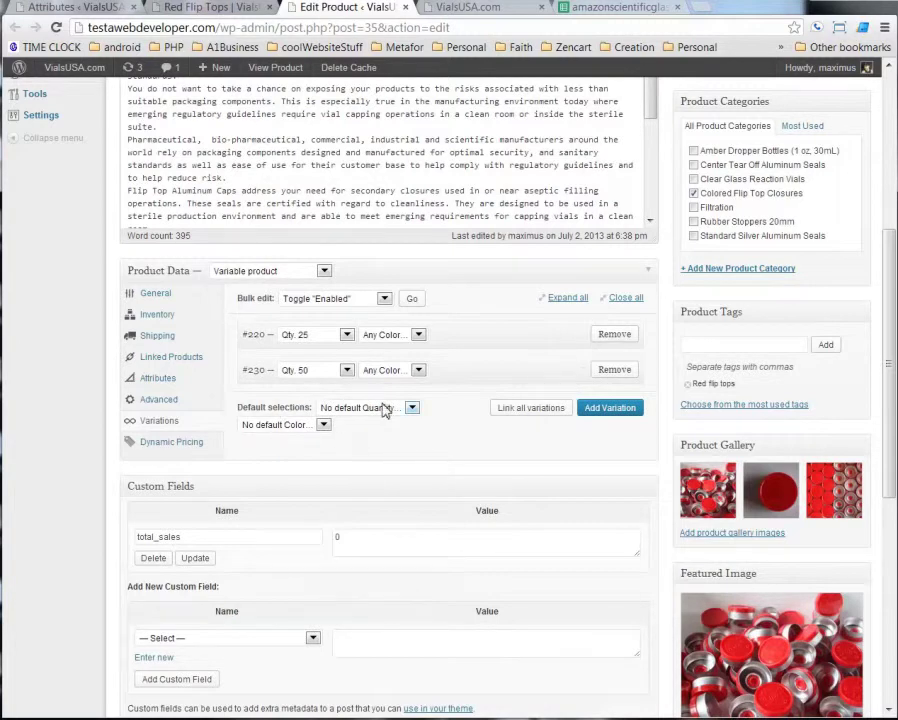
{"action": "left_click", "coordinate": [396, 408]}
{"action": "left_click", "coordinate": [400, 410]}
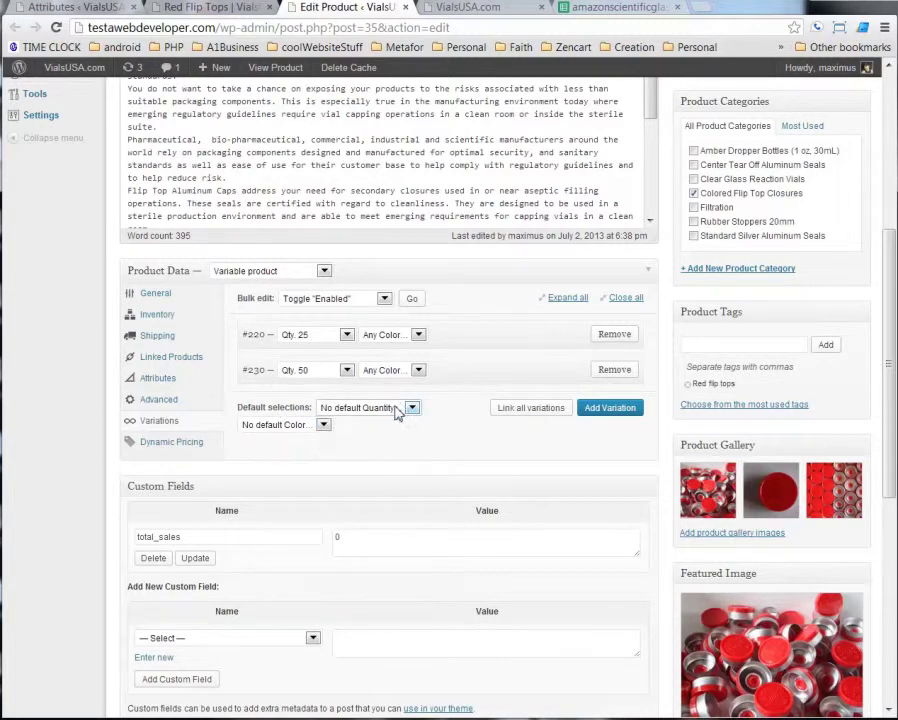
{"action": "left_click", "coordinate": [398, 409]}
{"action": "left_click", "coordinate": [452, 450]}
- Add a new variation for any quantity and set its color to Brown
{"action": "left_click", "coordinate": [612, 416]}
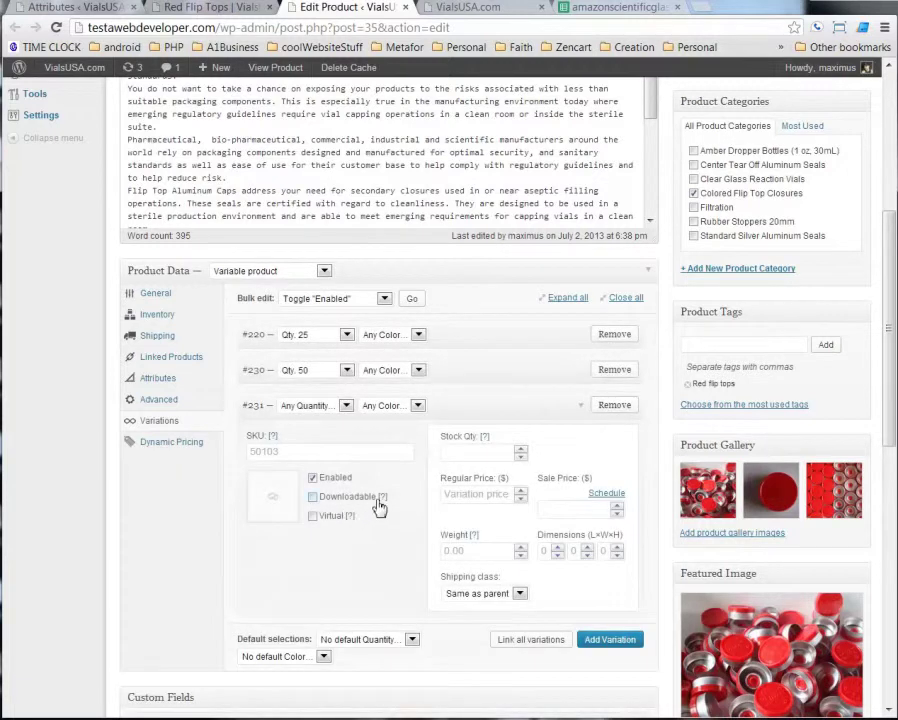
{"action": "left_click", "coordinate": [345, 406]}
{"action": "left_click", "coordinate": [345, 408]}
{"action": "left_click", "coordinate": [395, 407]}
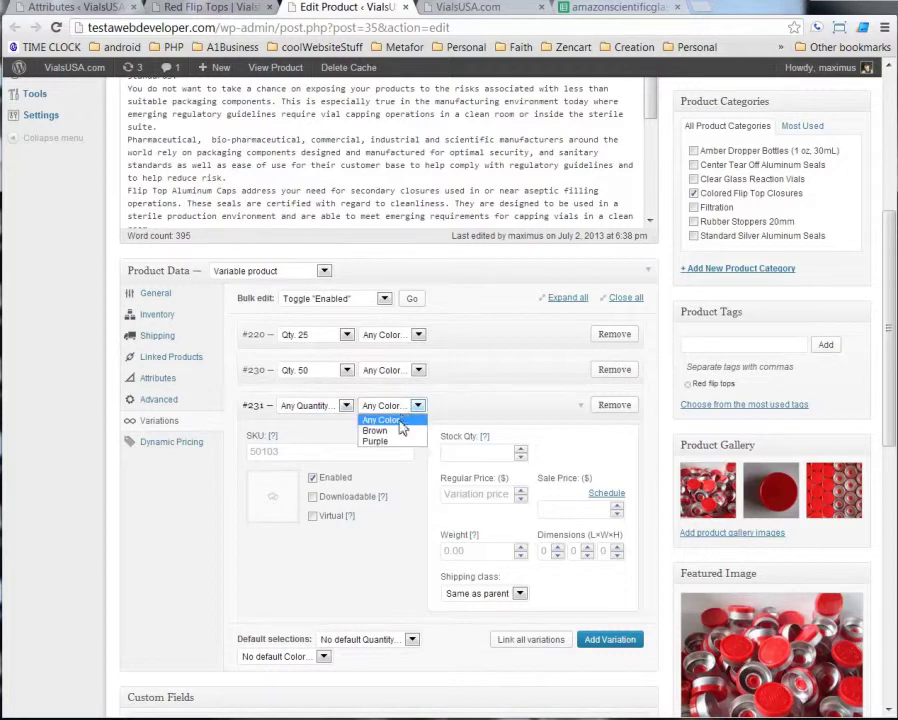
{"action": "left_click", "coordinate": [398, 431]}
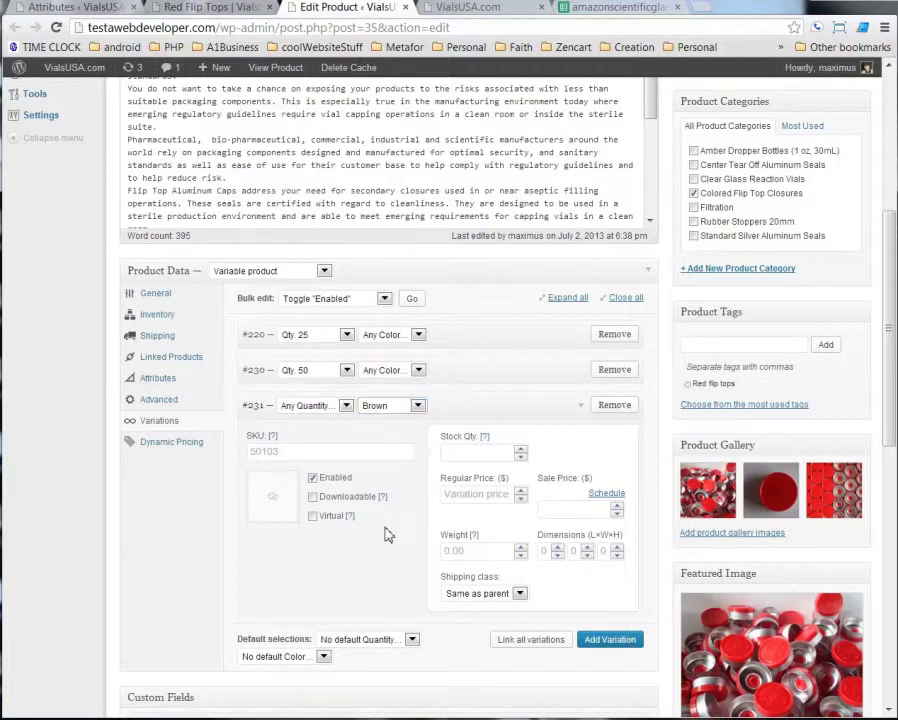
- Give the Brown variation a stock quantity of 800, a regular price of 9.99 and a sale price of 8.88
{"action": "left_click", "coordinate": [472, 455]}
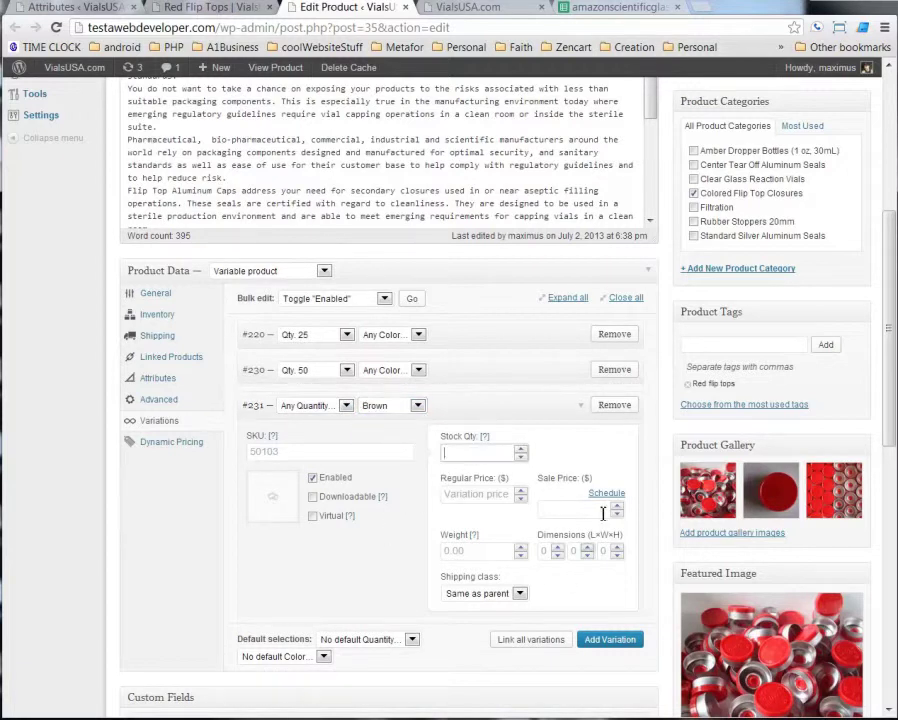
{"action": "type", "text": "800"}
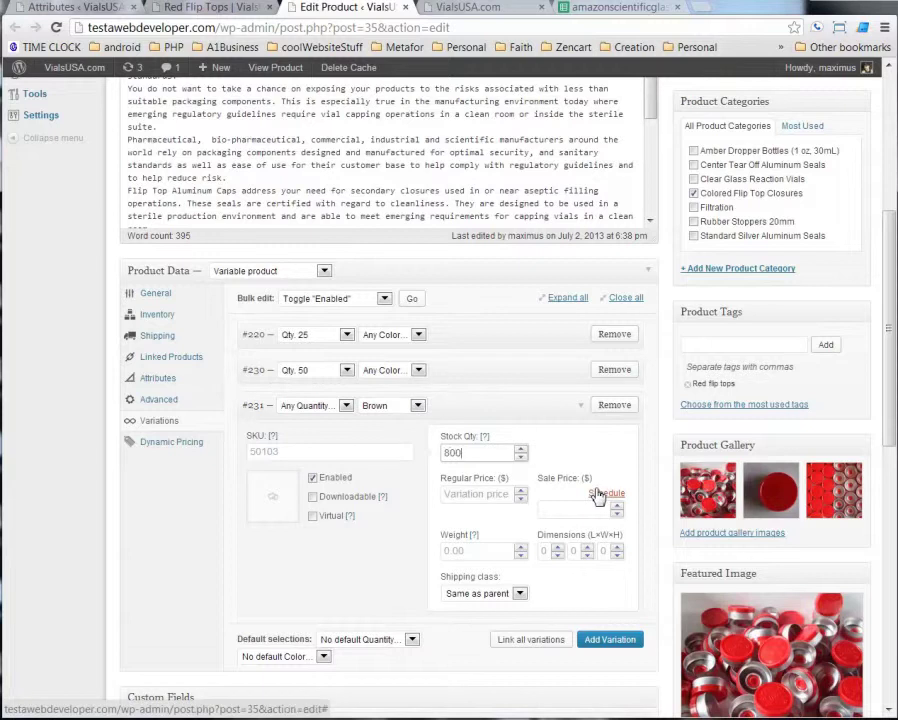
{"action": "left_click", "coordinate": [487, 494]}
{"action": "type", "text": "9.99"}
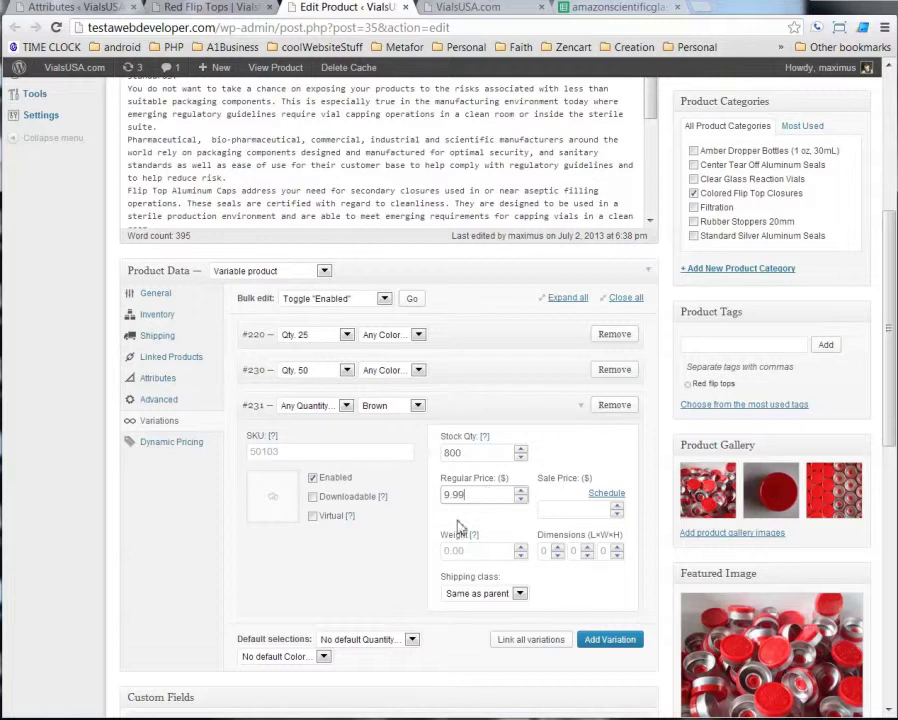
{"action": "left_click", "coordinate": [578, 509]}
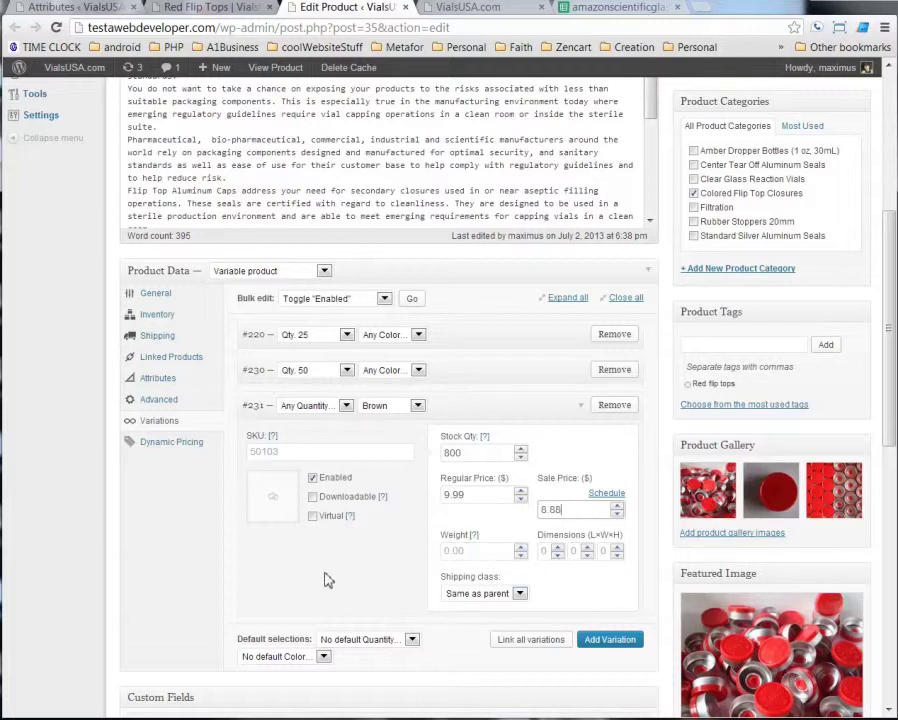
- Try out the Downloadable and Virtual options on the Brown variation, turning each one off again
{"action": "left_click", "coordinate": [313, 497]}
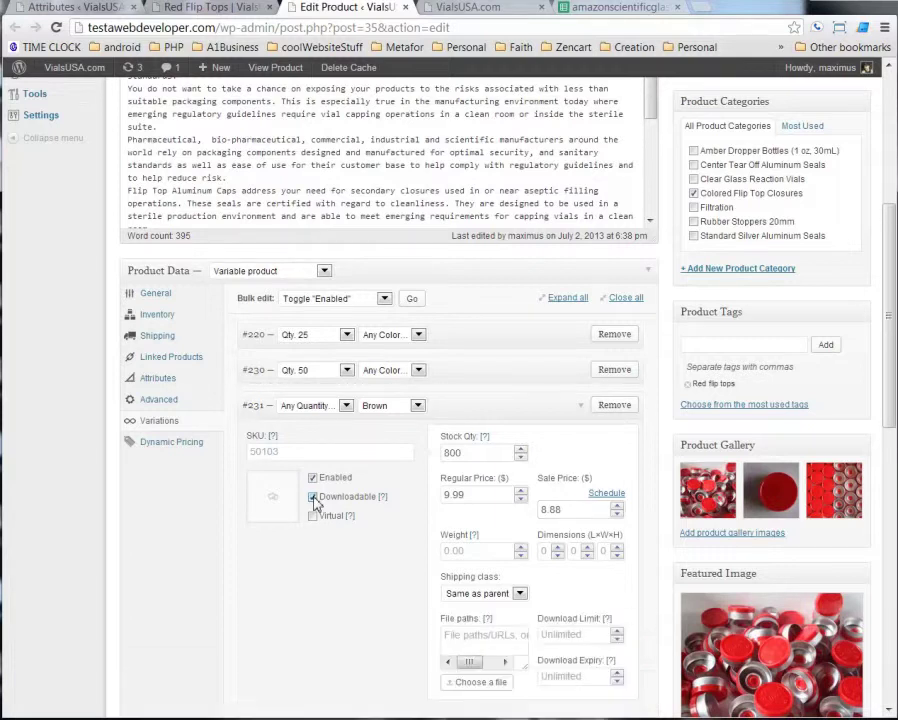
{"action": "scroll", "coordinate": [407, 590], "scroll_direction": "down", "scroll_amount": 3}
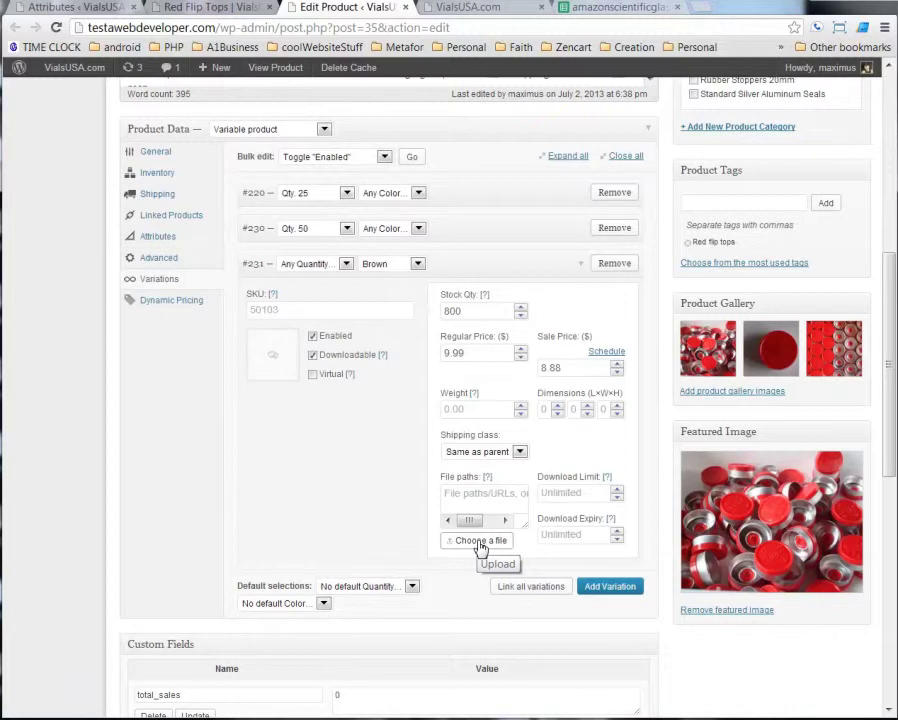
{"action": "left_click", "coordinate": [312, 355]}
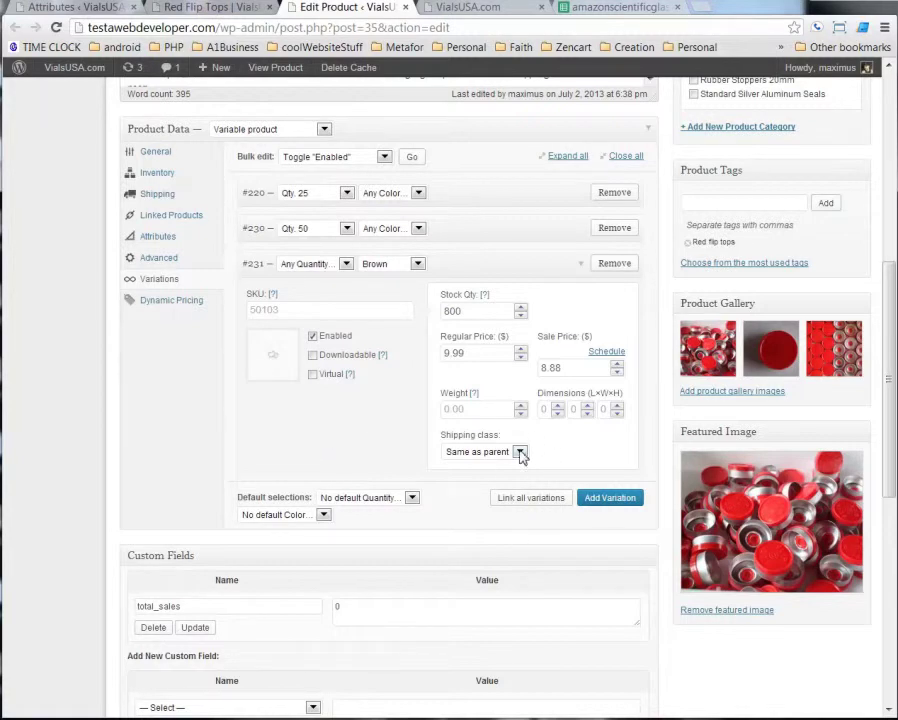
{"action": "left_click", "coordinate": [313, 375]}
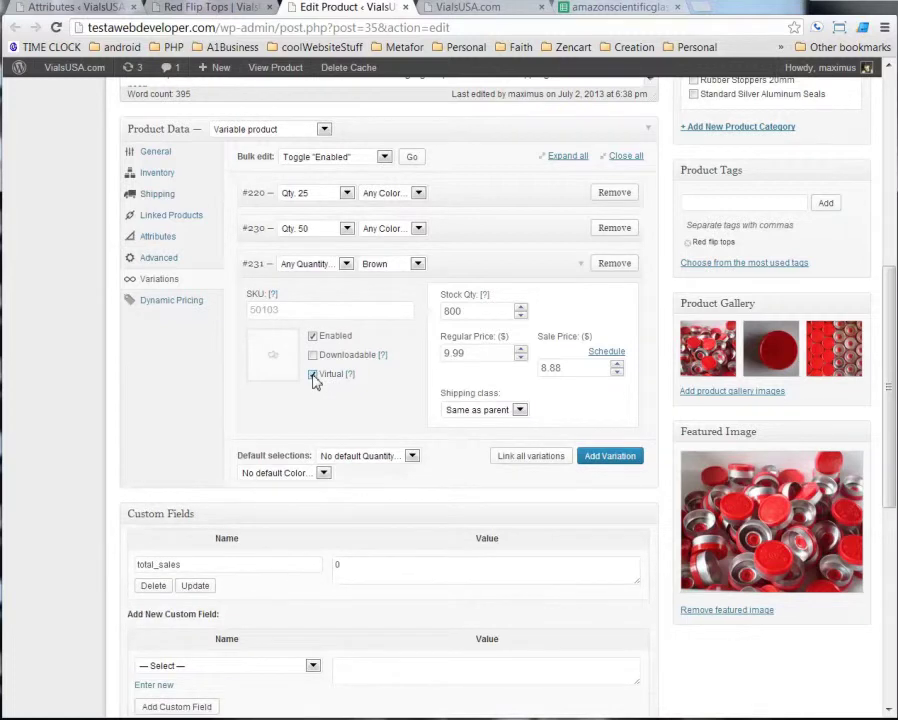
{"action": "left_click", "coordinate": [313, 375]}
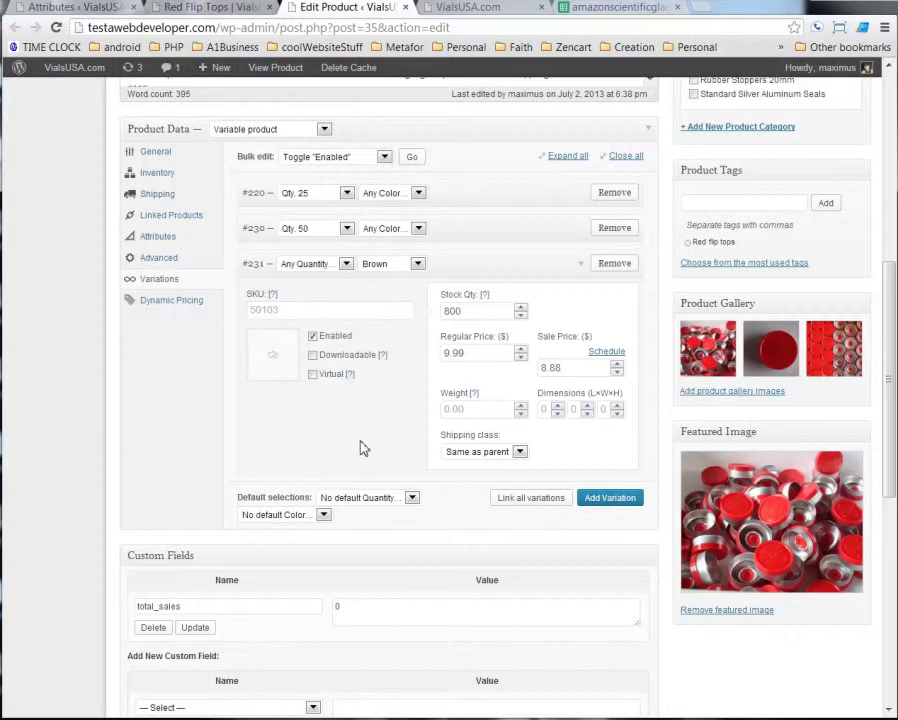
- Add another variation for any quantity and set its color to Purple
{"action": "left_click", "coordinate": [610, 503]}
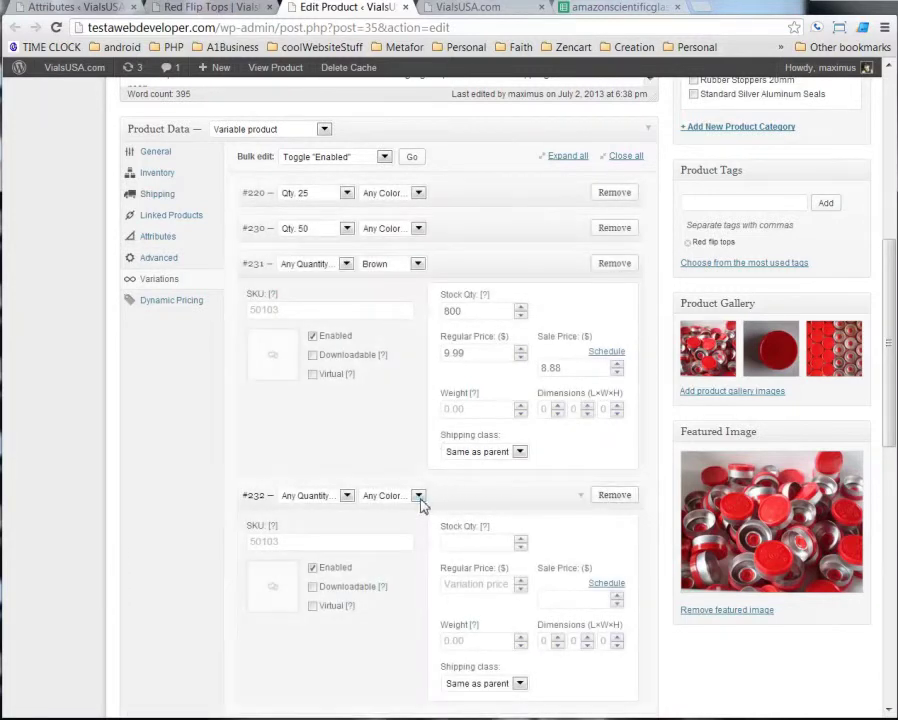
{"action": "left_click", "coordinate": [418, 497]}
{"action": "left_click", "coordinate": [396, 532]}
- Give the Purple variation a stock quantity of 7000, a regular price of 11.99 and a sale price of 9.99
{"action": "scroll", "coordinate": [397, 540], "scroll_direction": "down", "scroll_amount": 3}
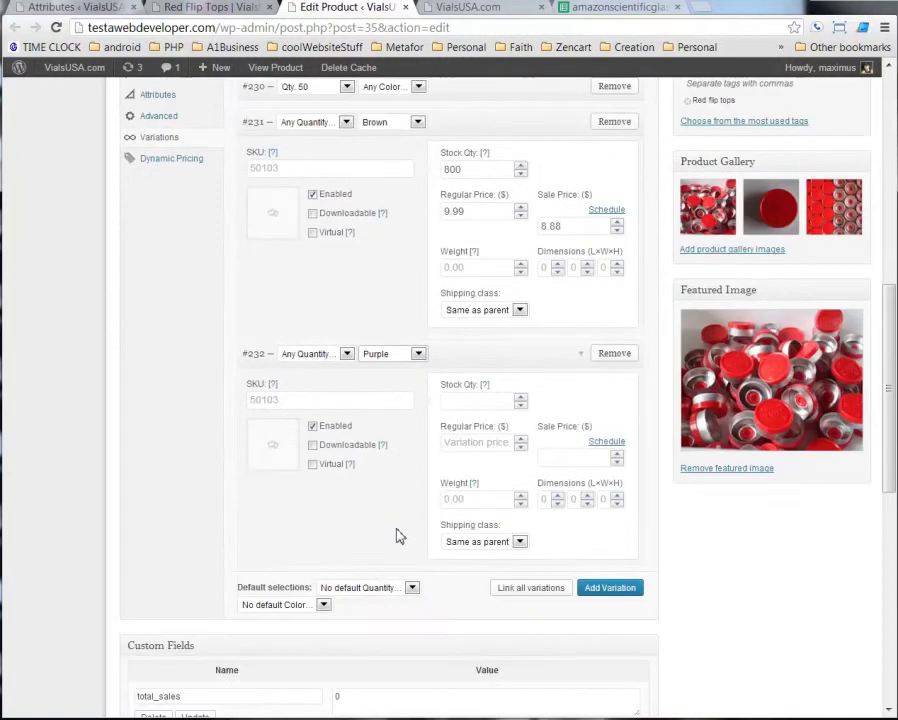
{"action": "left_click", "coordinate": [488, 400]}
{"action": "left_click", "coordinate": [479, 444]}
{"action": "type", "text": "11.99"}
{"action": "left_click", "coordinate": [579, 459]}
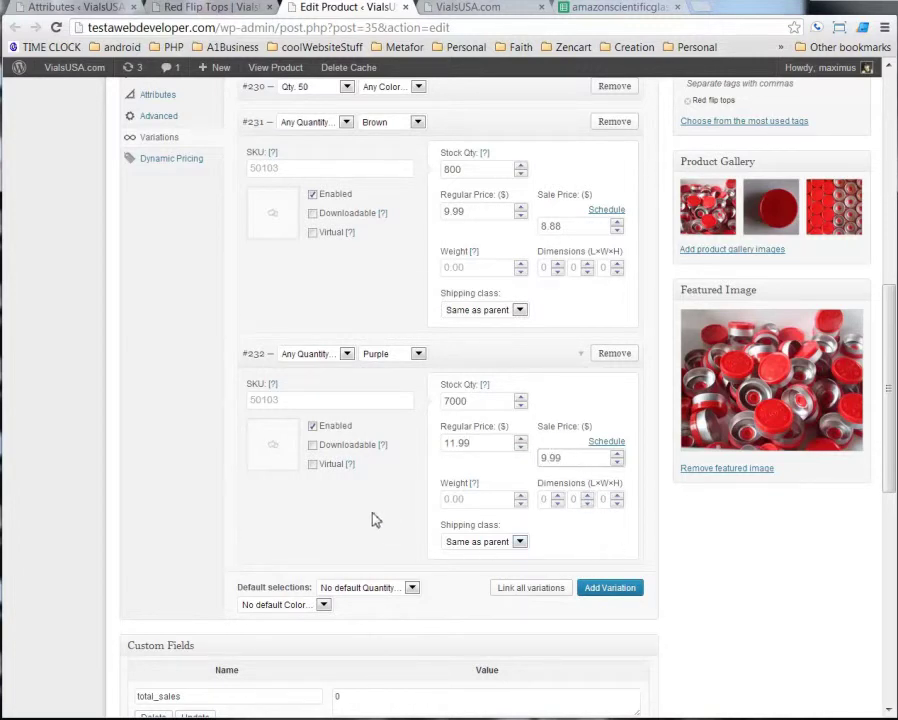
- Look over the image and SKU fields of the Brown and Purple variations, leave them empty and update the product
{"action": "scroll", "coordinate": [360, 524], "scroll_direction": "down", "scroll_amount": 1}
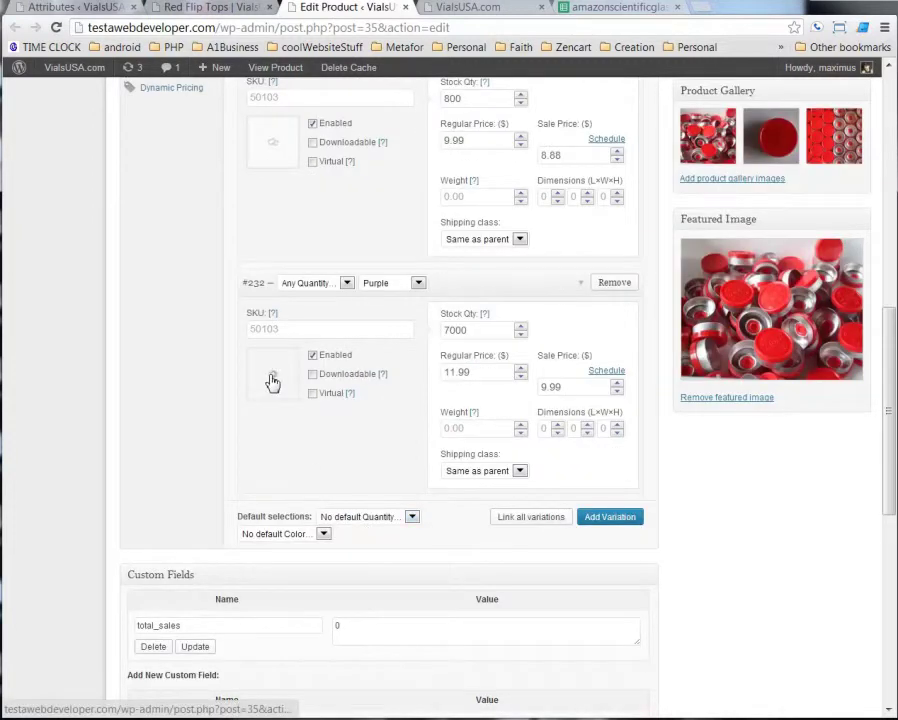
{"action": "scroll", "coordinate": [272, 380], "scroll_direction": "up", "scroll_amount": 1}
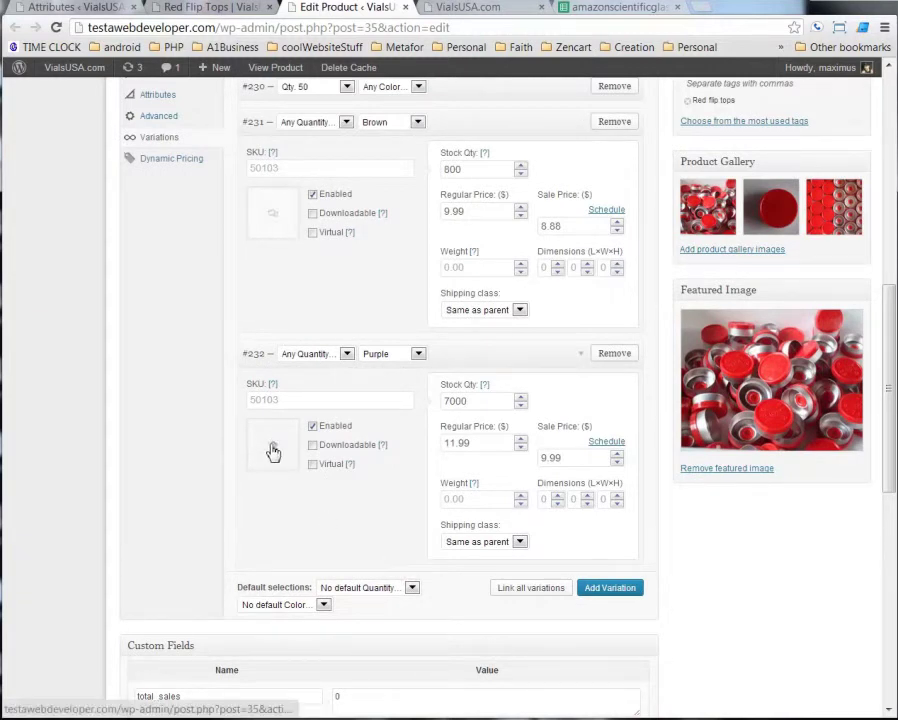
{"action": "left_click", "coordinate": [284, 170]}
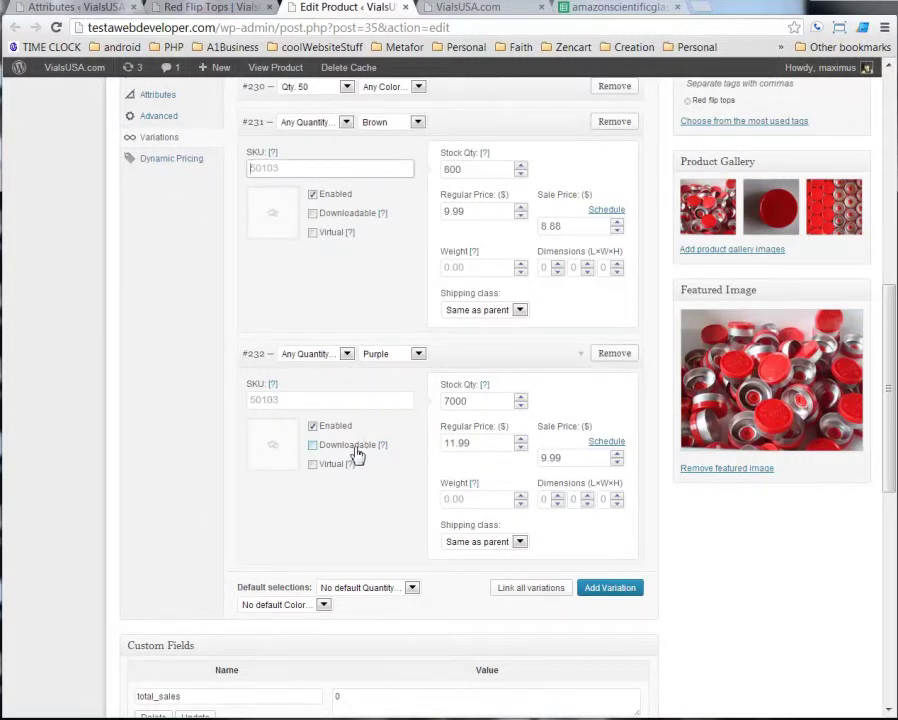
{"action": "scroll", "coordinate": [355, 455], "scroll_direction": "up", "scroll_amount": 1}
{"action": "scroll", "coordinate": [355, 455], "scroll_direction": "up", "scroll_amount": 2}
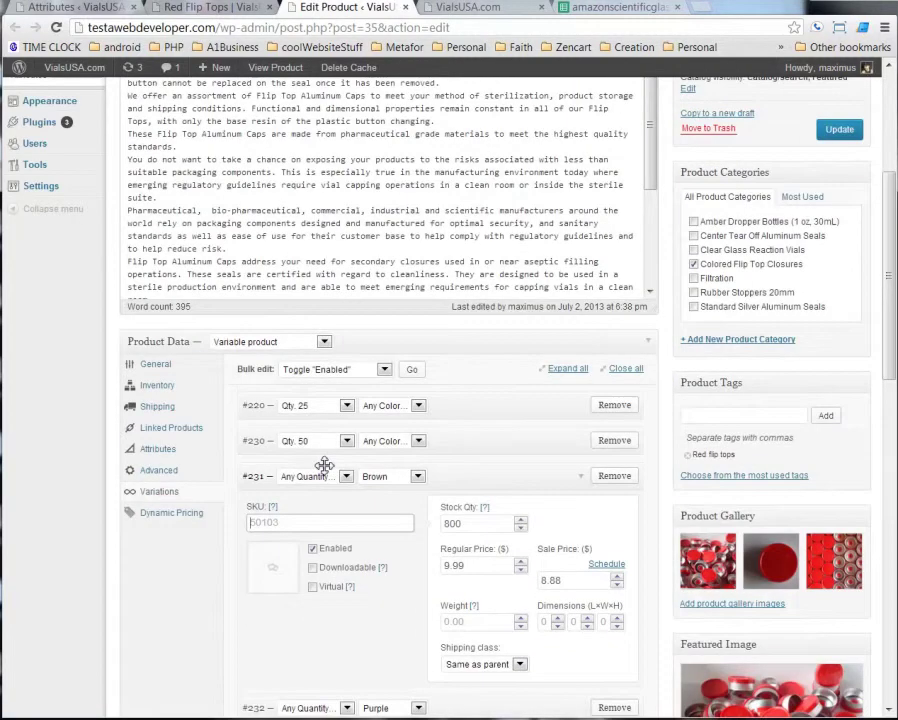
{"action": "left_click", "coordinate": [839, 130]}
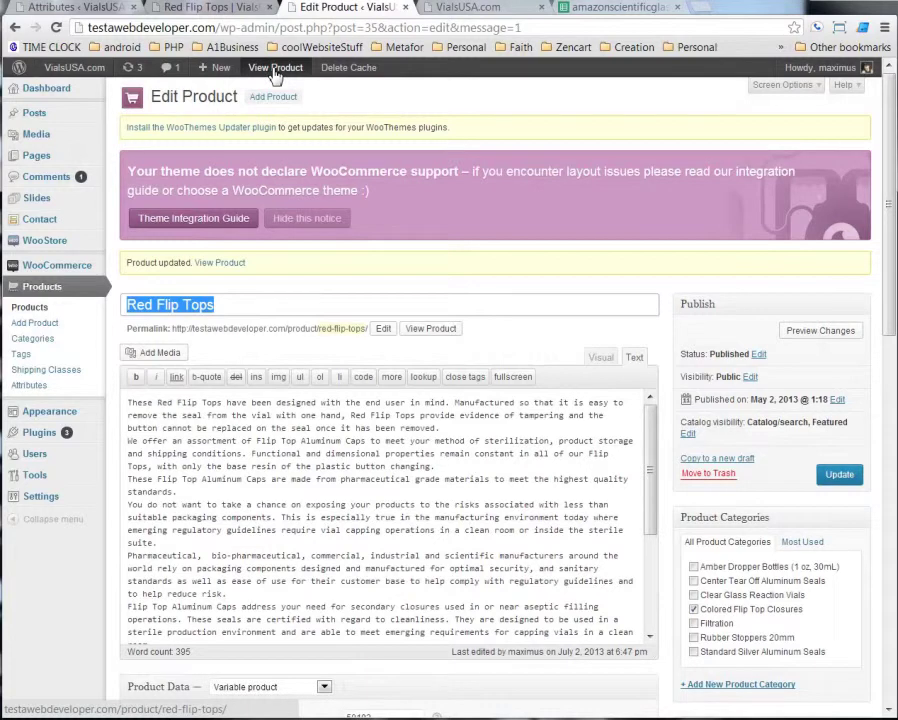
- View the Red Flip Tops store page in a new browser tab and choose Quantity Qty. 25 and Color Purple
{"action": "middle_click", "coordinate": [275, 69]}
{"action": "left_click", "coordinate": [457, 8]}
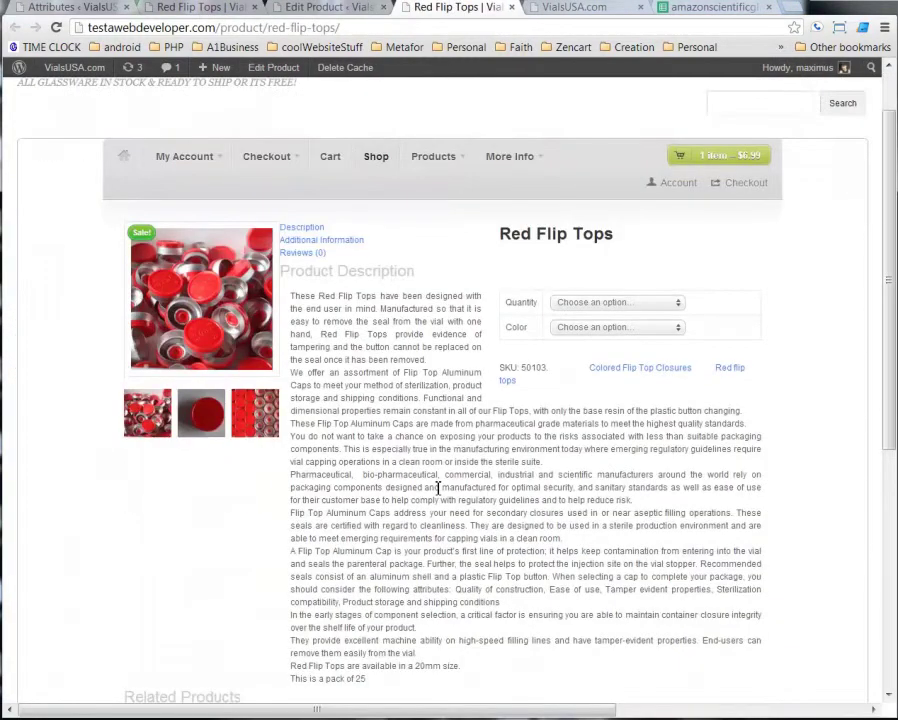
{"action": "scroll", "coordinate": [307, 343], "scroll_direction": "down", "scroll_amount": 1}
{"action": "left_click", "coordinate": [610, 302]}
{"action": "left_click", "coordinate": [580, 326]}
{"action": "left_click", "coordinate": [636, 330]}
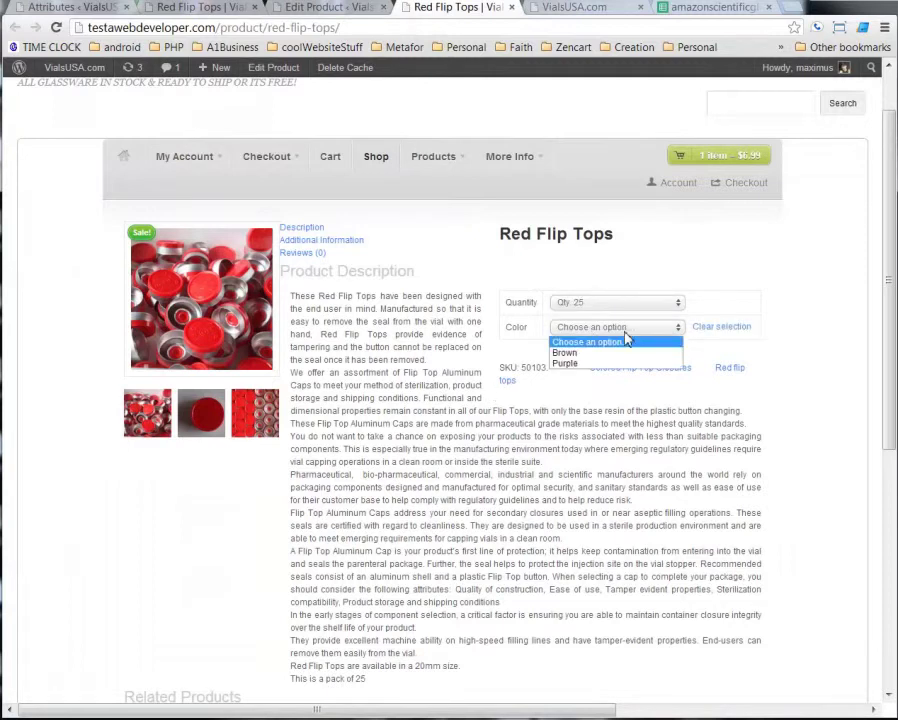
{"action": "left_click", "coordinate": [610, 363]}
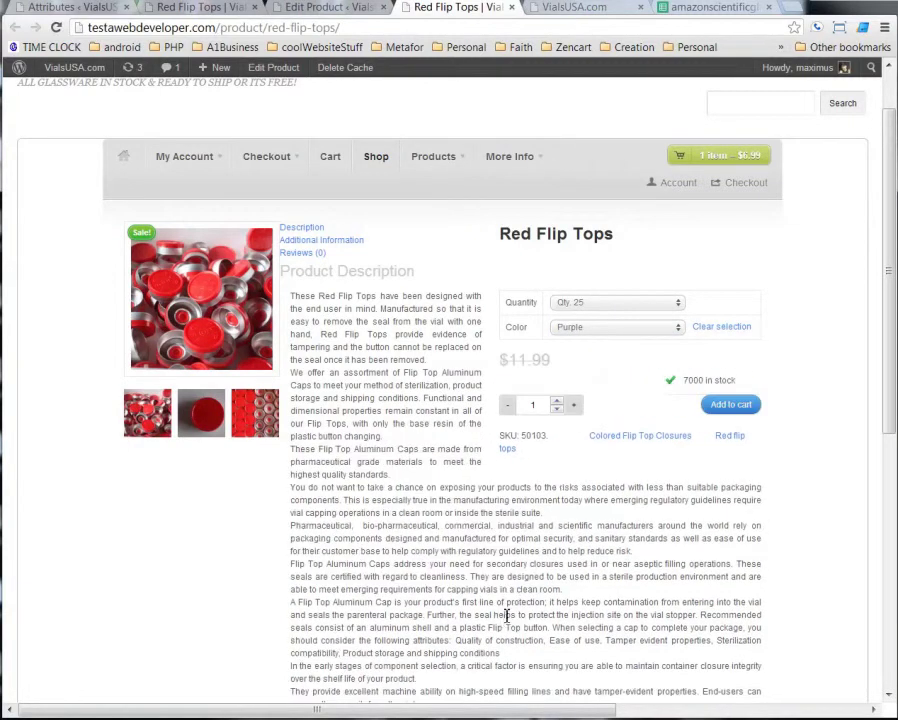
- Check the price of the Purple option, raise the order amount to 2 and add the product to the cart
{"action": "left_click_drag", "start_coordinate": [512, 368], "coordinate": [662, 357]}
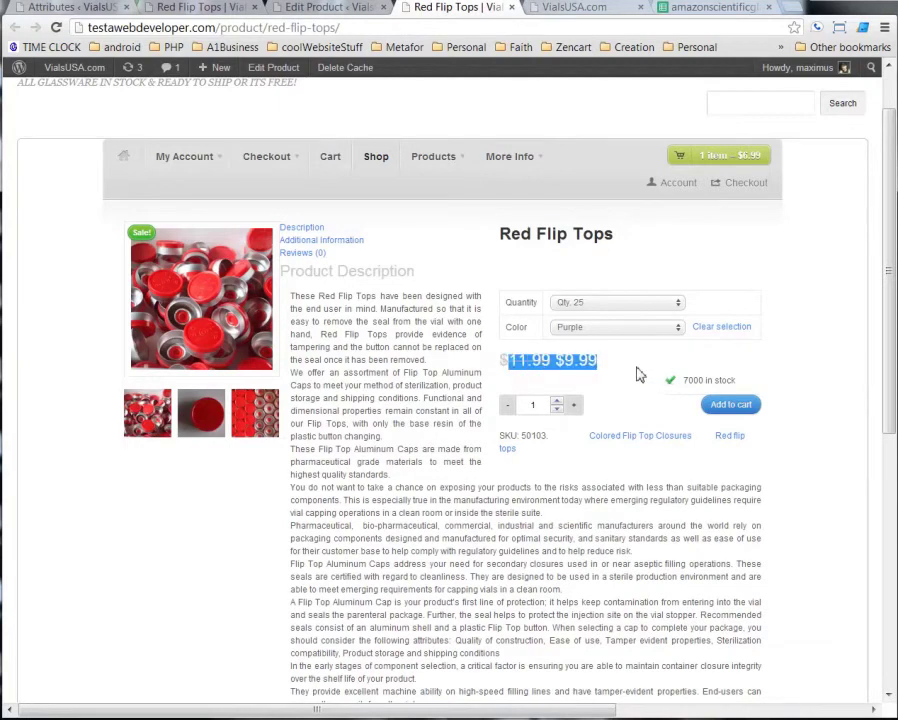
{"action": "left_click", "coordinate": [634, 368]}
{"action": "left_click_drag", "start_coordinate": [598, 362], "coordinate": [500, 360]}
{"action": "left_click", "coordinate": [574, 406]}
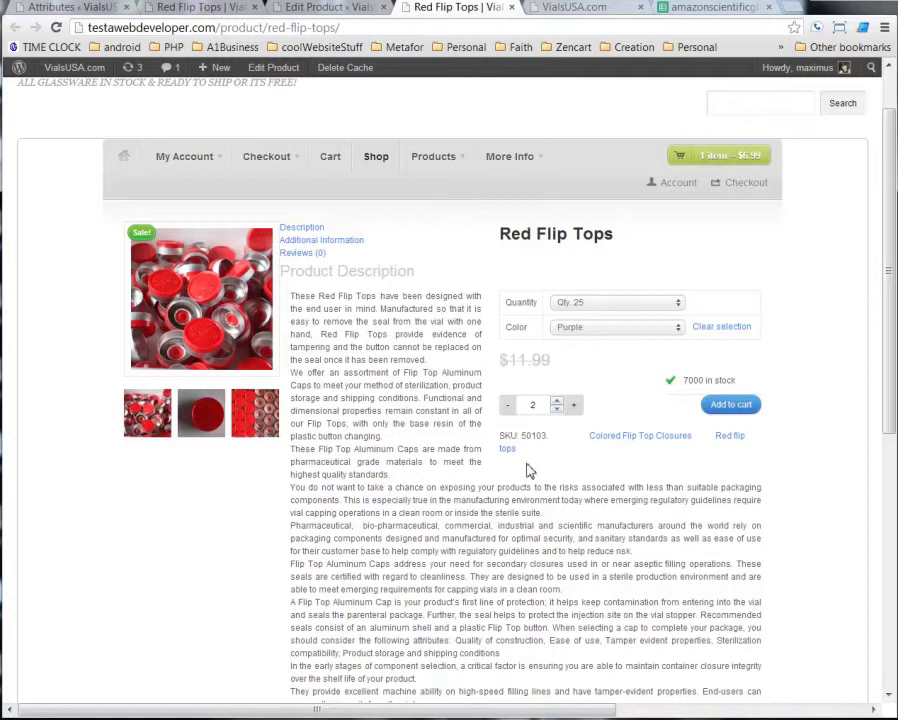
{"action": "left_click", "coordinate": [744, 407]}
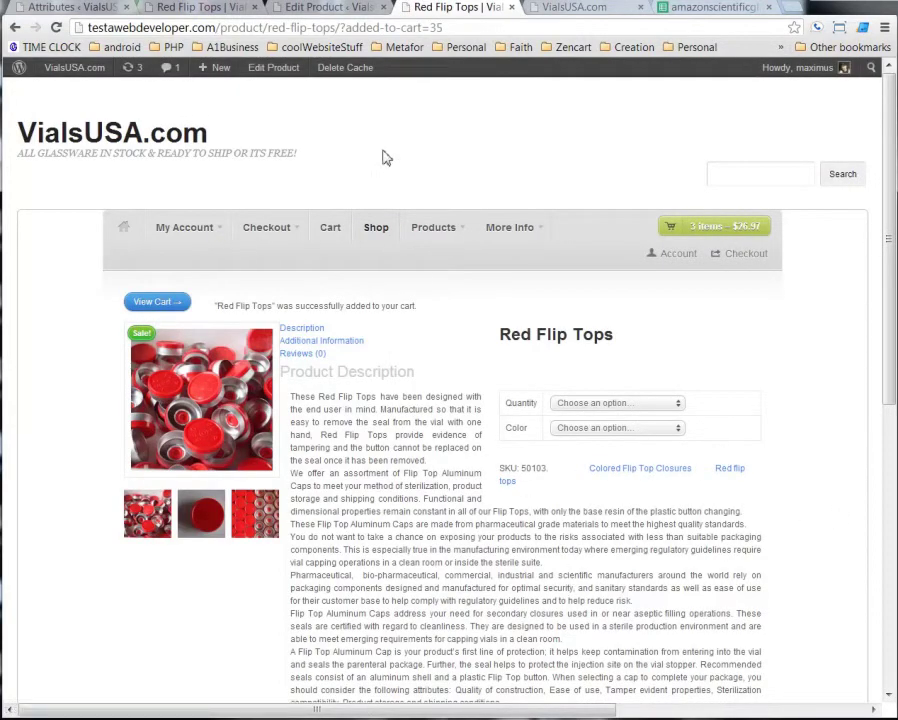
- Return to the Red Flip Tops edit page and look over its description and product data
{"action": "left_click", "coordinate": [323, 8]}
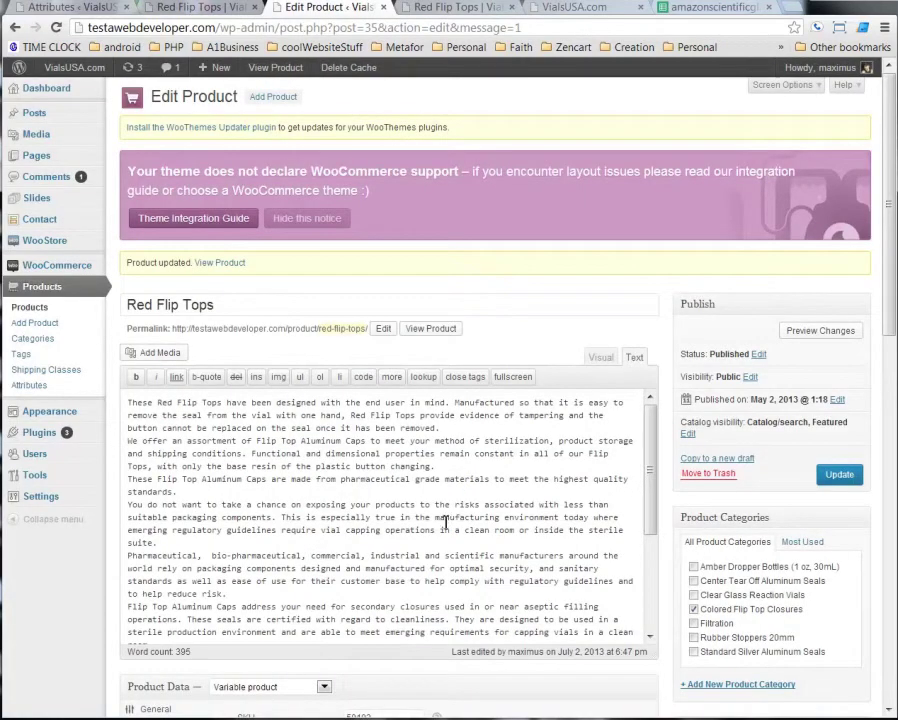
{"action": "scroll", "coordinate": [456, 513], "scroll_direction": "down", "scroll_amount": 4}
{"action": "scroll", "coordinate": [679, 566], "scroll_direction": "down", "scroll_amount": 4}
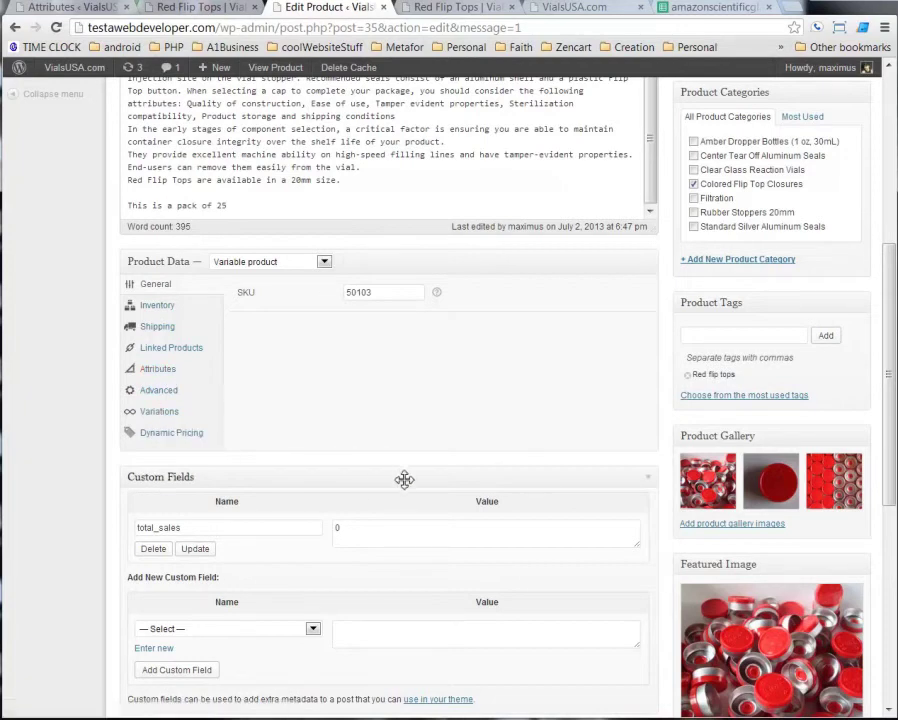
{"action": "scroll", "coordinate": [402, 478], "scroll_direction": "up", "scroll_amount": 3}
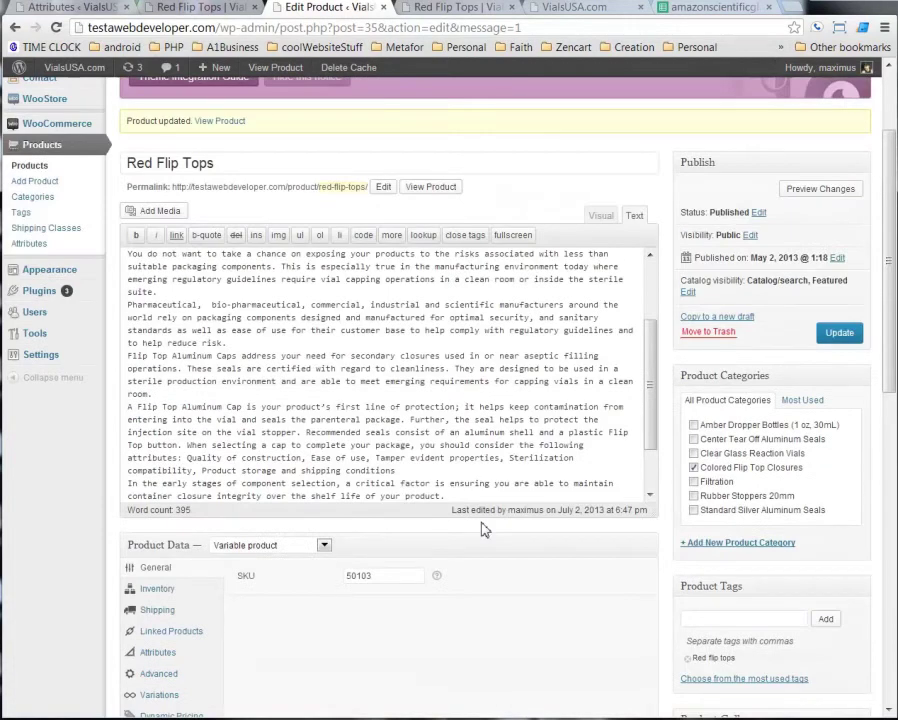